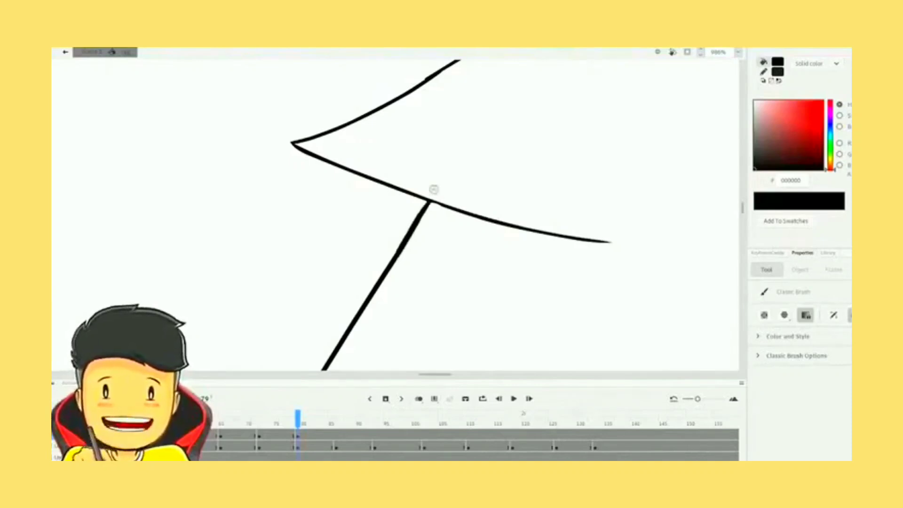
Adjust the face outline where it meets the lower edge of the front hair lock.
key("v")
left_click(407, 242)
left_click(493, 227)
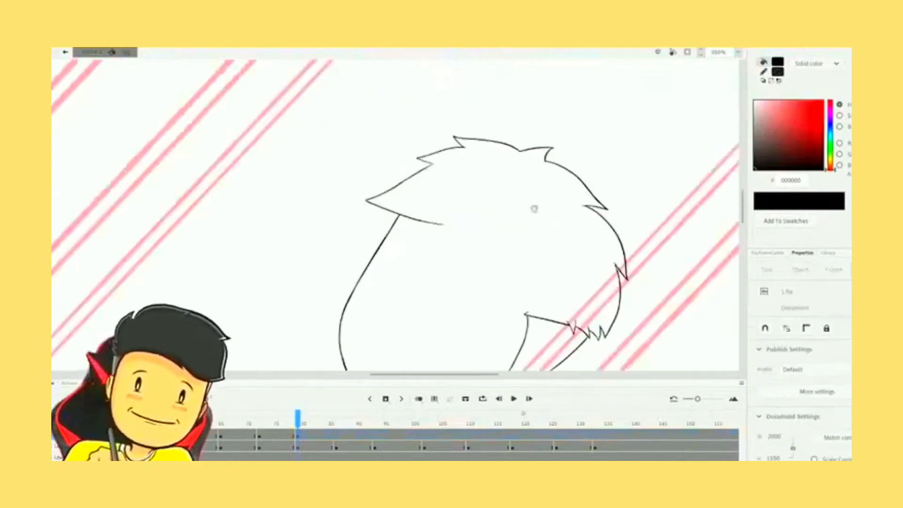
scroll(570, 148, "up", 5)
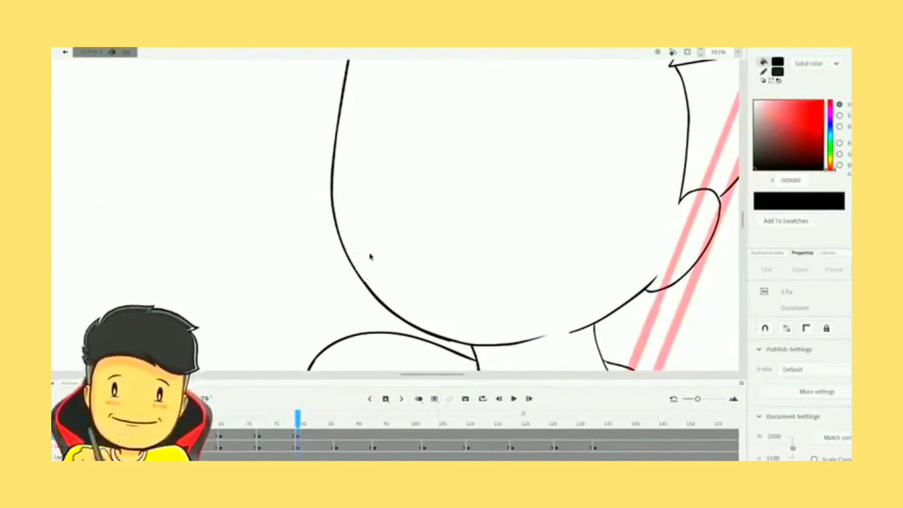
left_click_drag(440, 308, 410, 277)
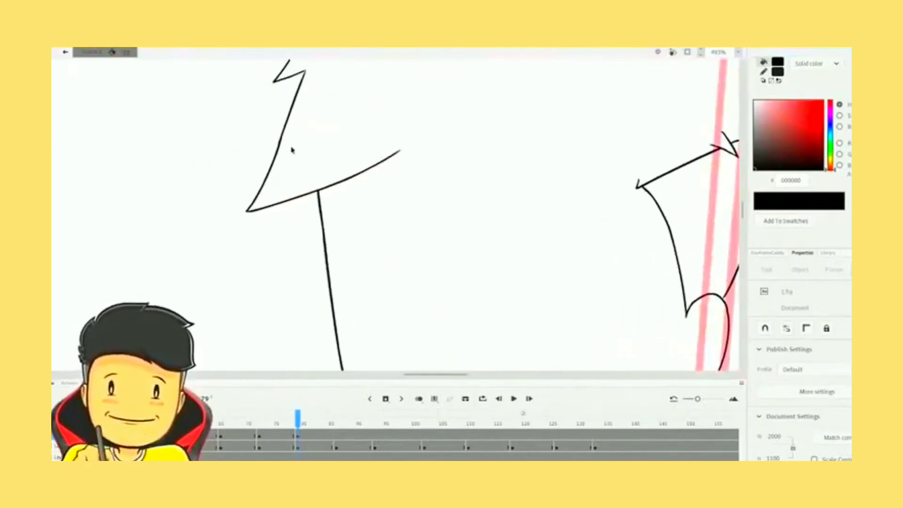
Lasso the lower edge of the front hair lock and refine its position.
key("l")
mouse_move(293, 153)
left_mouse_down()
mouse_move(292, 168)
mouse_move(293, 153)
left_mouse_up()
left_click(291, 178)
left_click(356, 197)
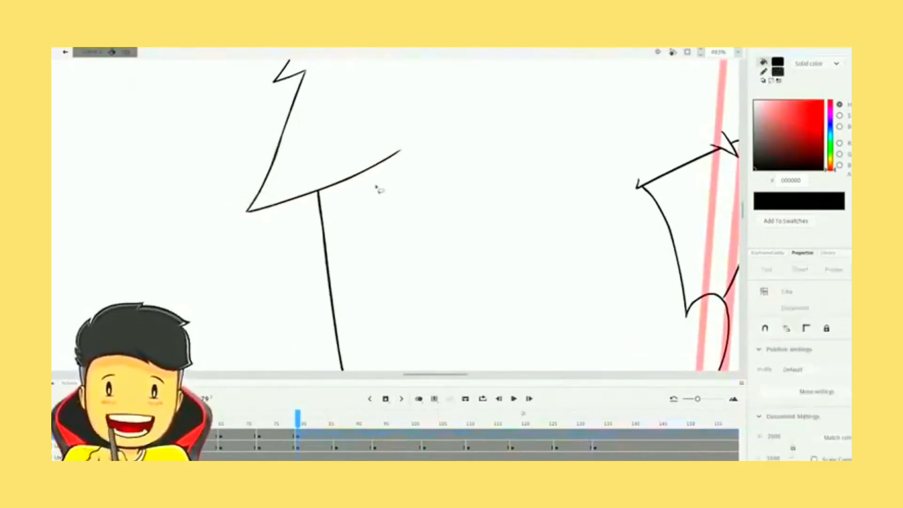
mouse_move(411, 167)
left_mouse_down()
mouse_move(391, 205)
mouse_move(410, 175)
left_mouse_up()
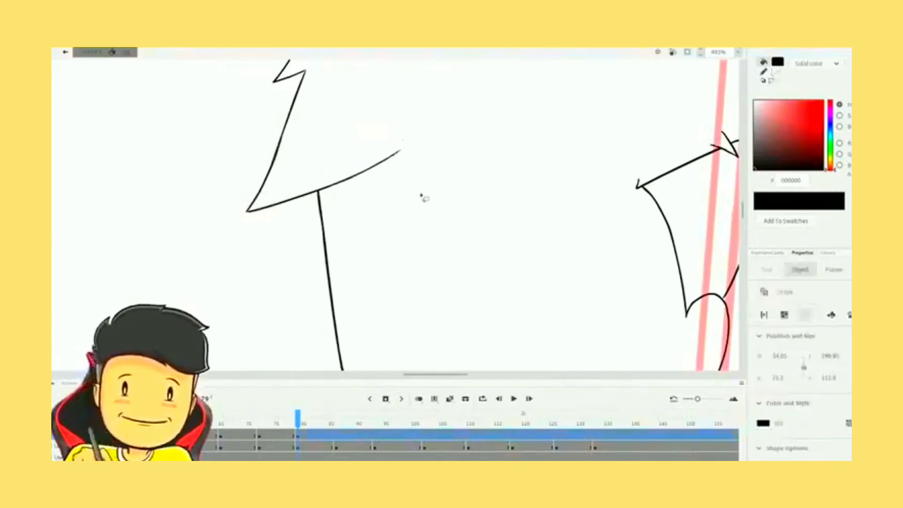
left_click(422, 197)
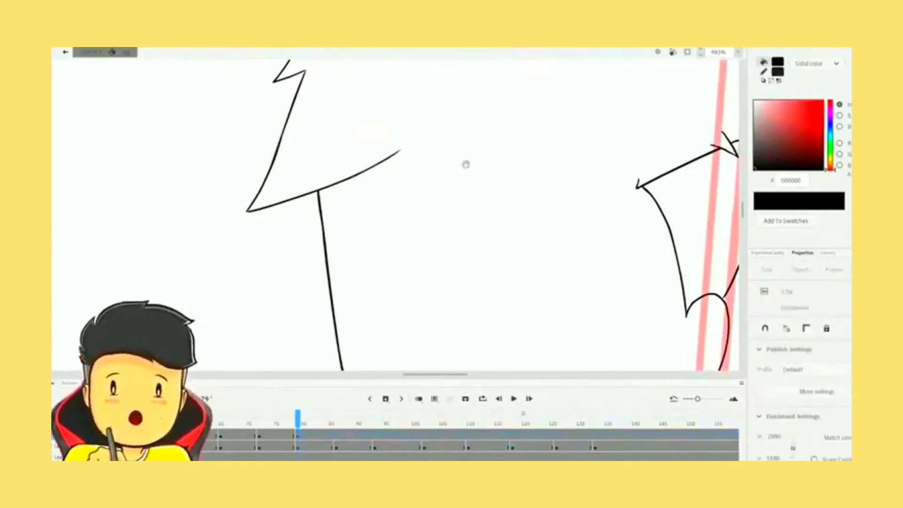
Clean up the join between the spiky back hair and the line running down to the ear.
left_click_drag(534, 162, 484, 154)
left_click_drag(652, 121, 677, 136)
left_click_drag(677, 170, 547, 201)
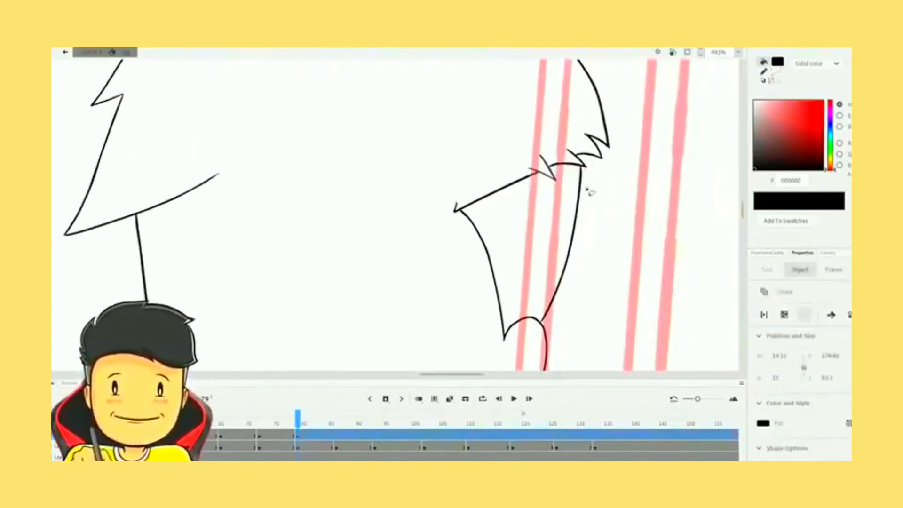
left_click(606, 178)
key("e")
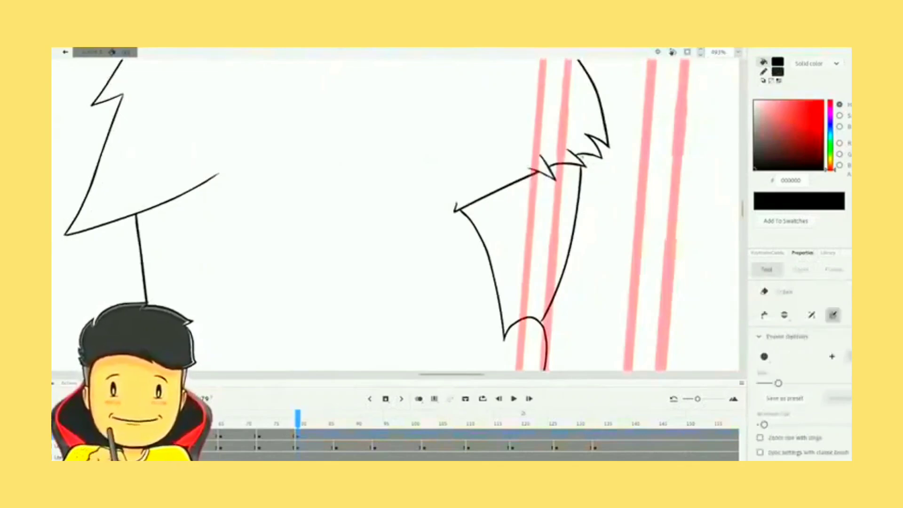
key("v")
left_click_drag(584, 171, 596, 179)
left_click(595, 177)
left_click(588, 167)
left_click(593, 166)
left_click(594, 180)
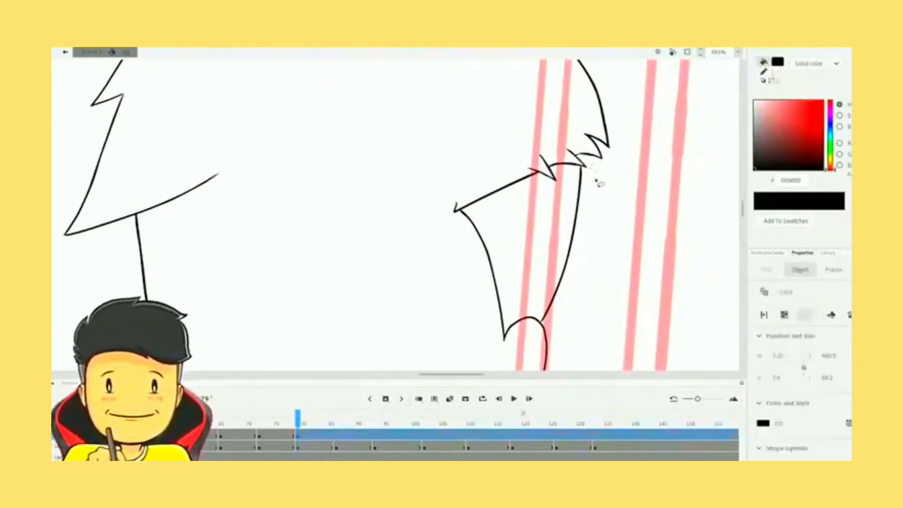
left_click(583, 159)
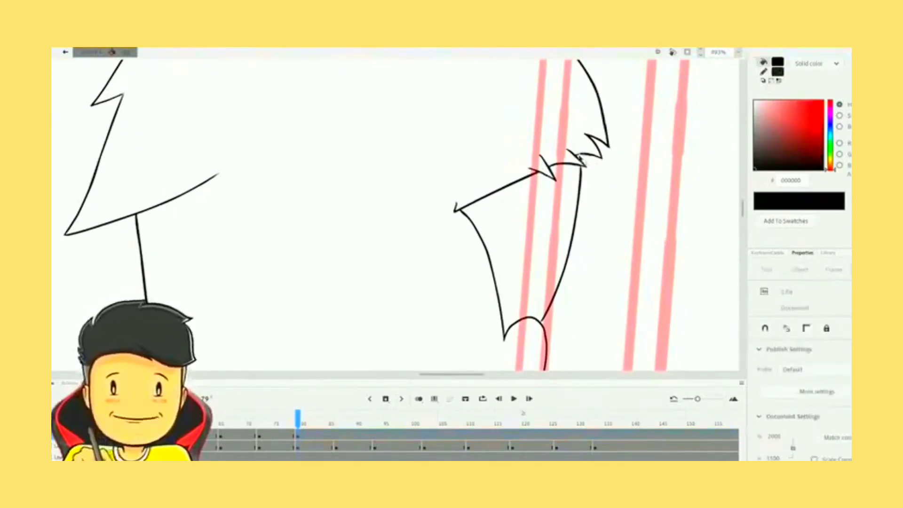
Lasso the lower curve of the jaw line and refine its shape.
scroll(595, 164, "down", 1)
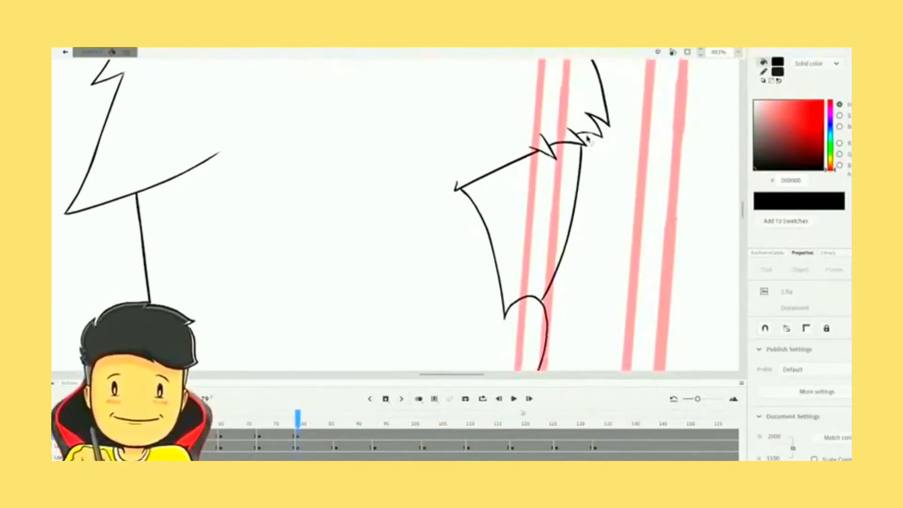
scroll(588, 141, "down", 10)
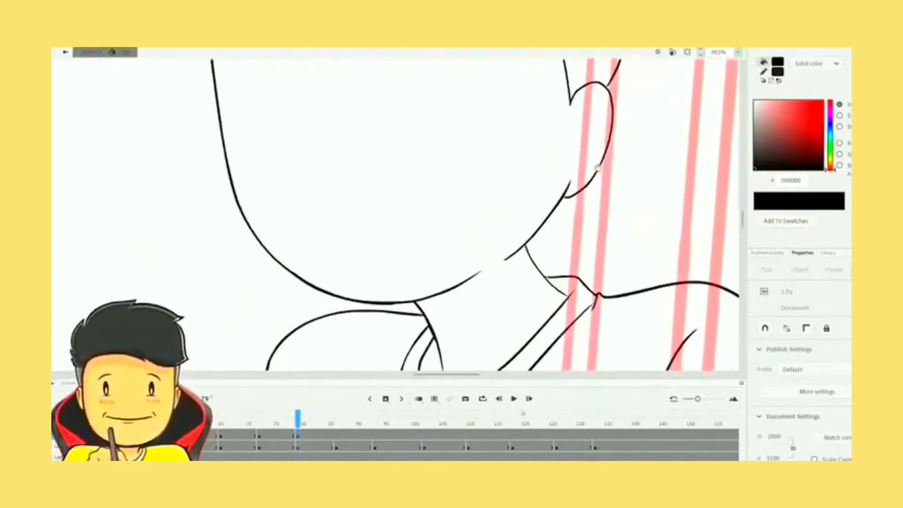
left_click_drag(582, 144, 610, 191)
left_click_drag(550, 159, 564, 171)
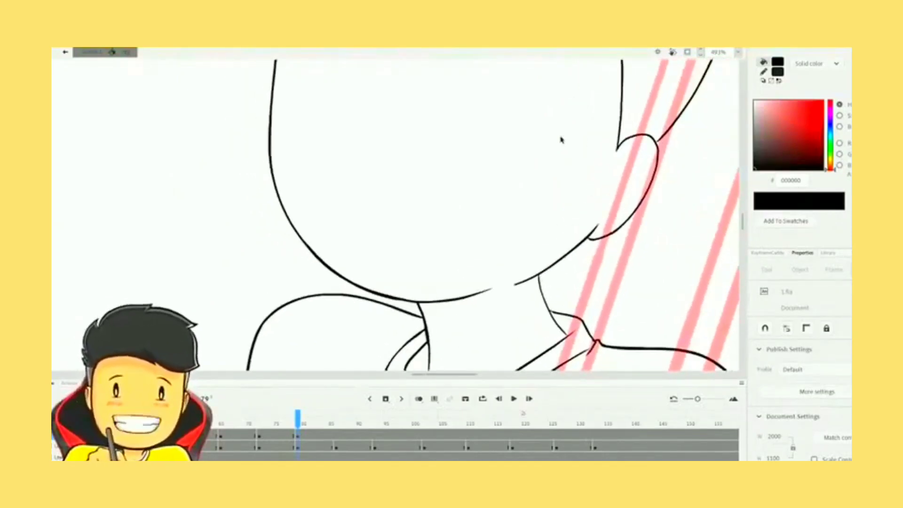
scroll(461, 172, "up", 5)
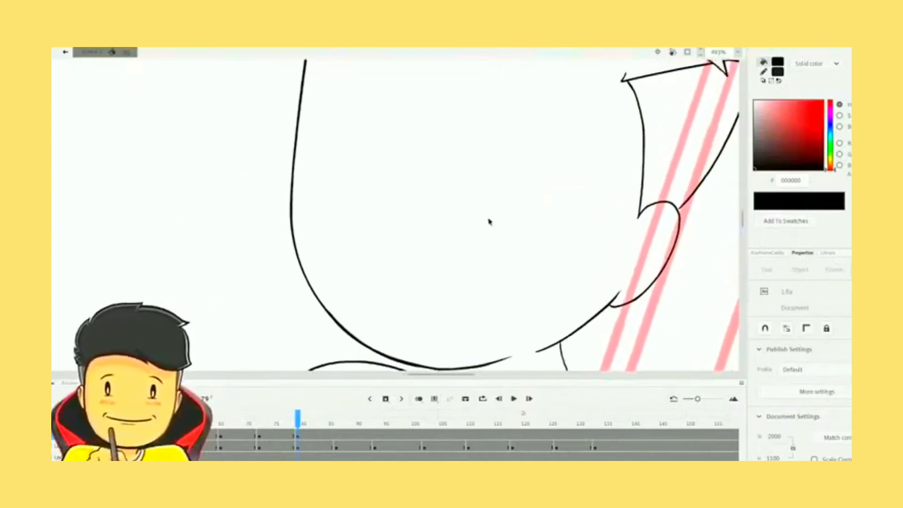
scroll(502, 258, "down", 4)
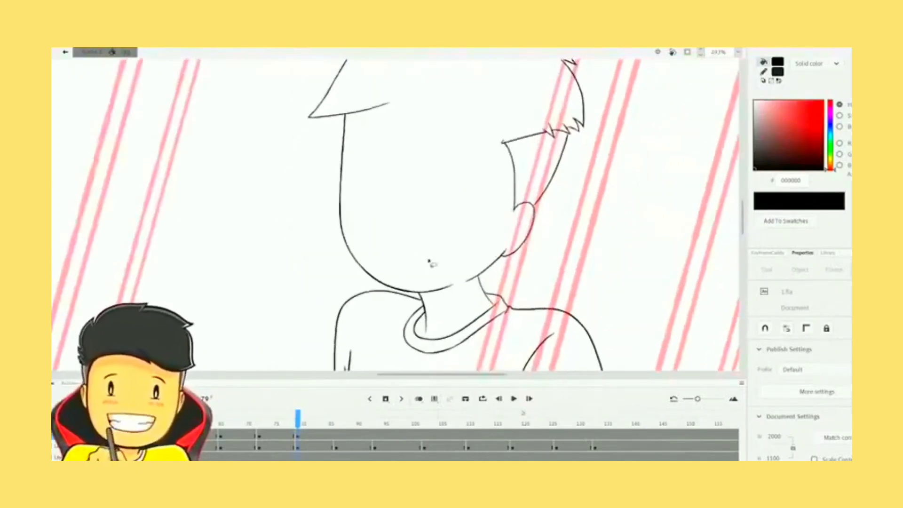
scroll(436, 263, "up", 4)
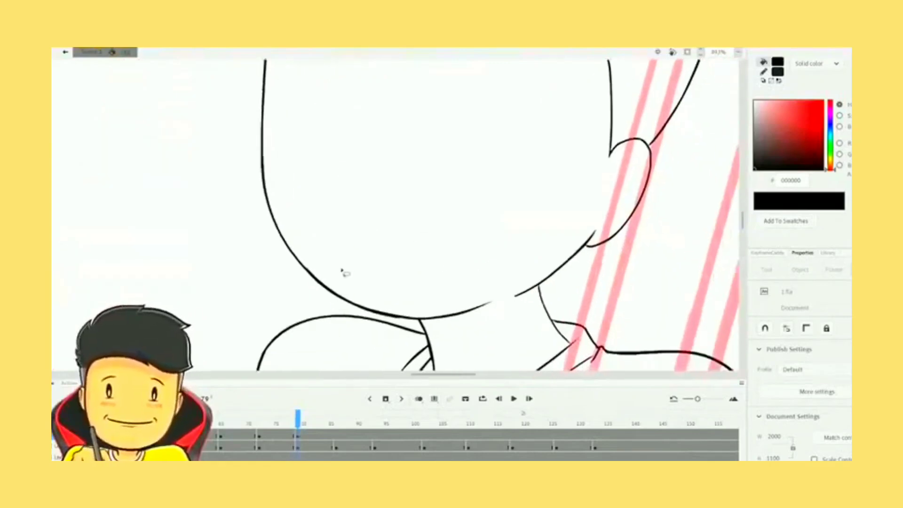
left_click_drag(338, 264, 366, 257)
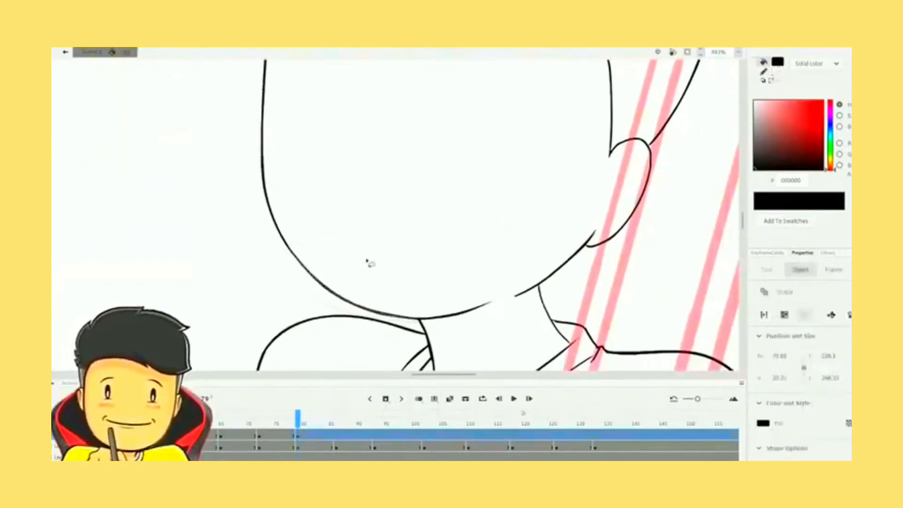
left_click(392, 286)
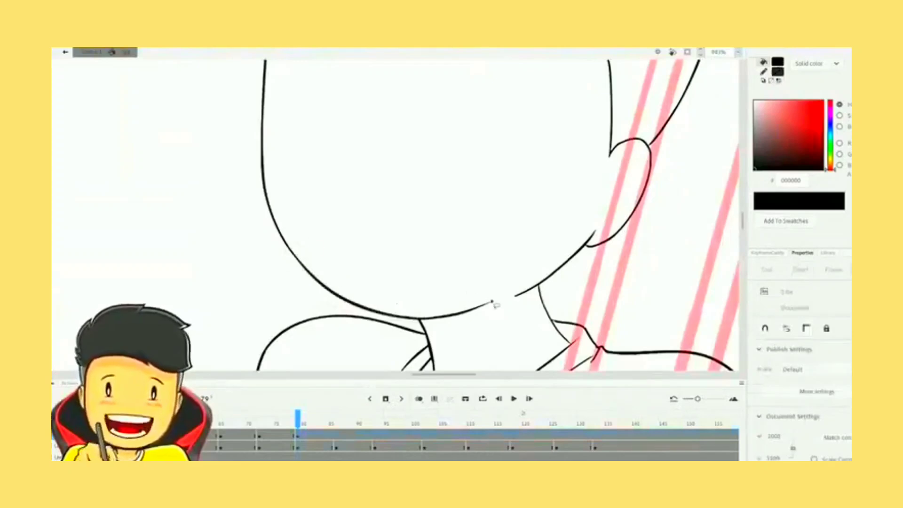
Delete the stray bit at the end of the chin line and tidy the jaw curve.
left_click_drag(501, 304, 499, 317)
key("Delete")
left_click_drag(427, 230, 472, 261)
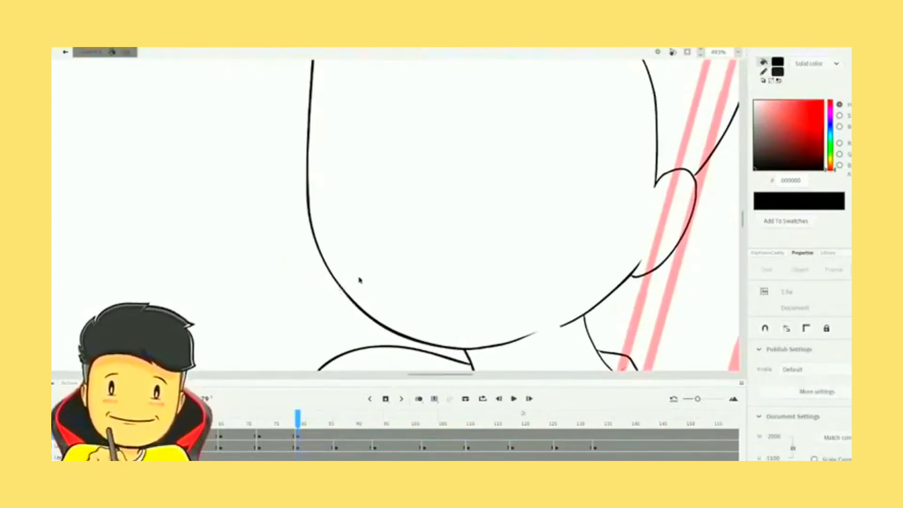
mouse_move(361, 283)
left_mouse_down()
mouse_move(401, 302)
mouse_move(361, 269)
left_mouse_up()
left_click(401, 303)
Reset the canvas rotation and compare the jaw and head outline on frame 79 with the previous frame.
key("ctrl+minus")
key("ctrl+minus")
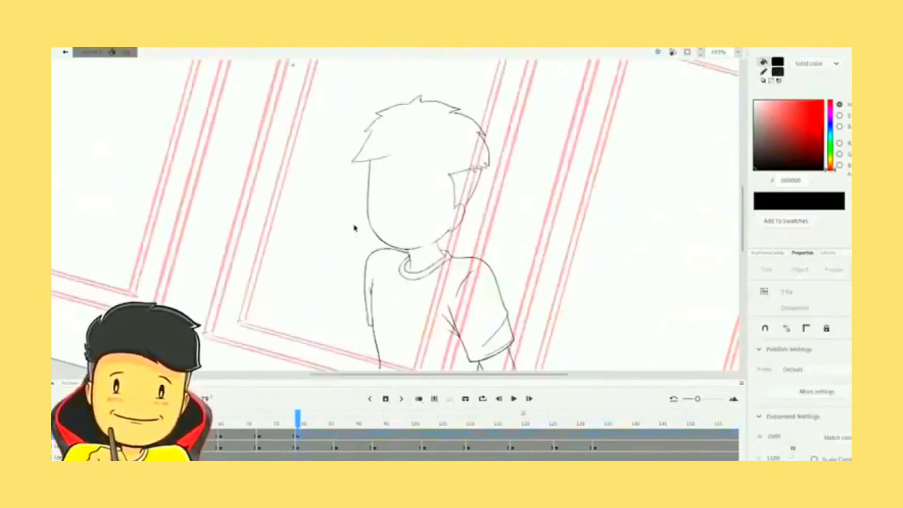
left_click(737, 53)
left_click(751, 75)
key("ctrl+equal")
key("ctrl+equal")
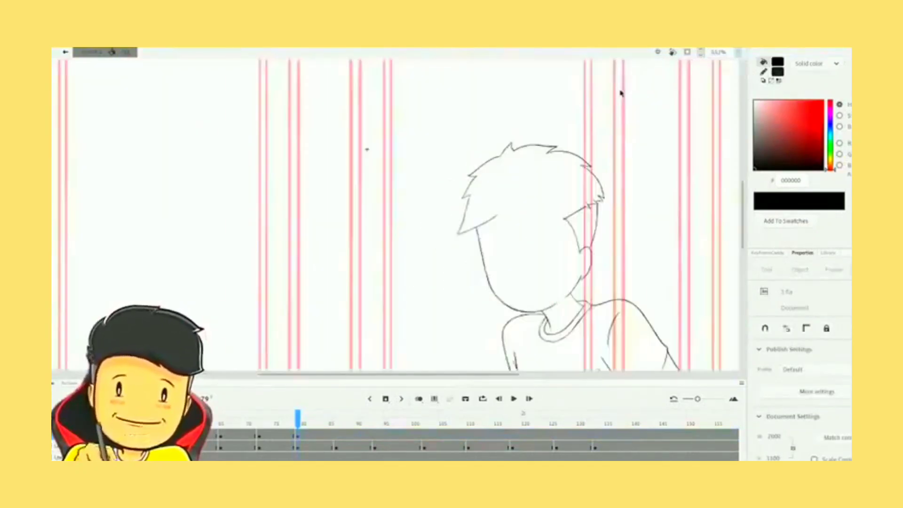
left_click_drag(648, 213, 530, 150)
key("comma")
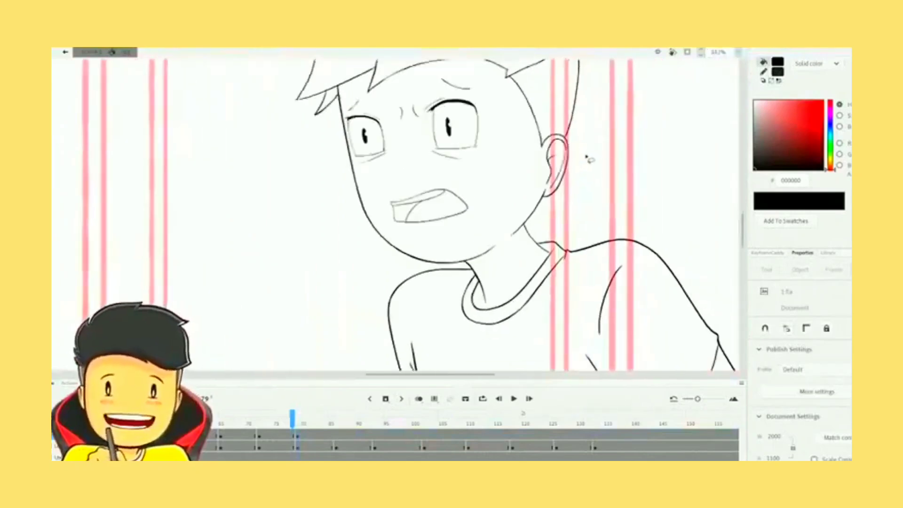
key("period")
scroll(488, 210, "up", 2)
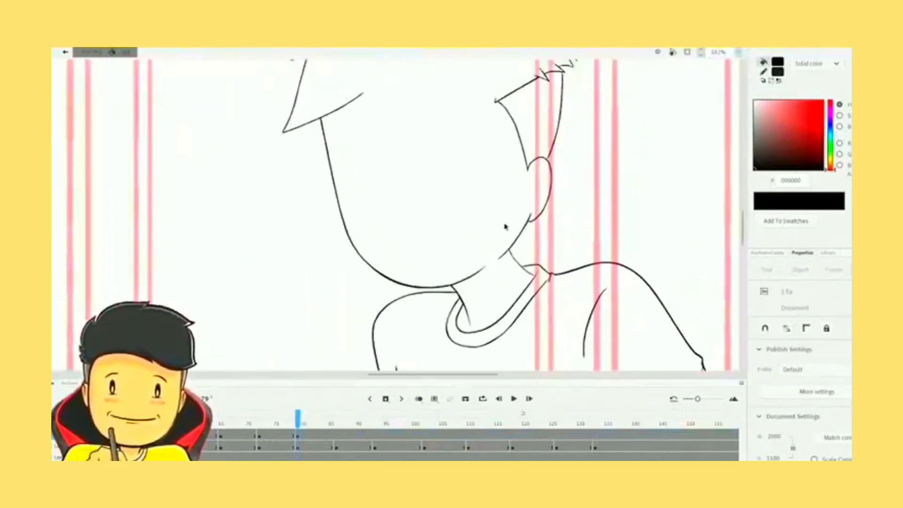
Lasso the lower jaw curve up to the chin gap and free-transform it slightly.
scroll(507, 240, "up", 2)
left_click_drag(507, 242, 489, 193)
mouse_move(481, 211)
left_mouse_down()
mouse_move(306, 175)
mouse_move(368, 316)
mouse_move(434, 313)
left_mouse_up()
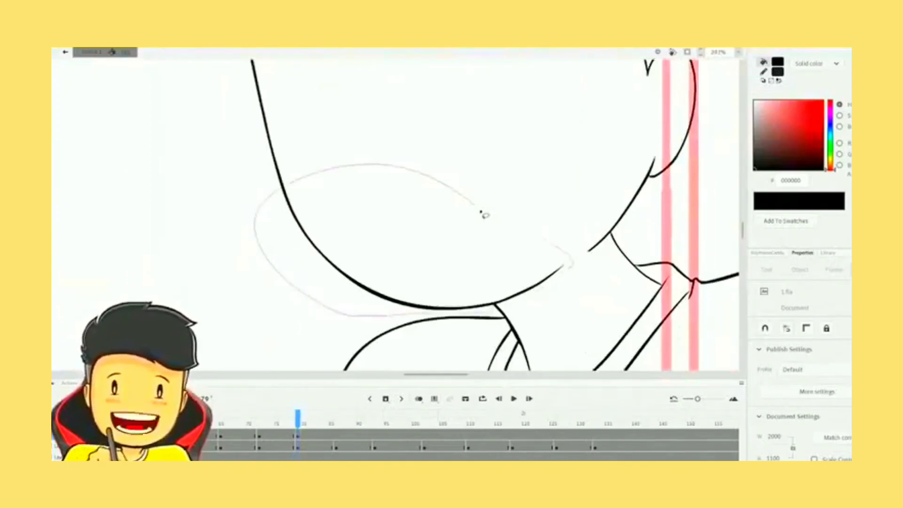
left_click_drag(484, 214, 484, 237)
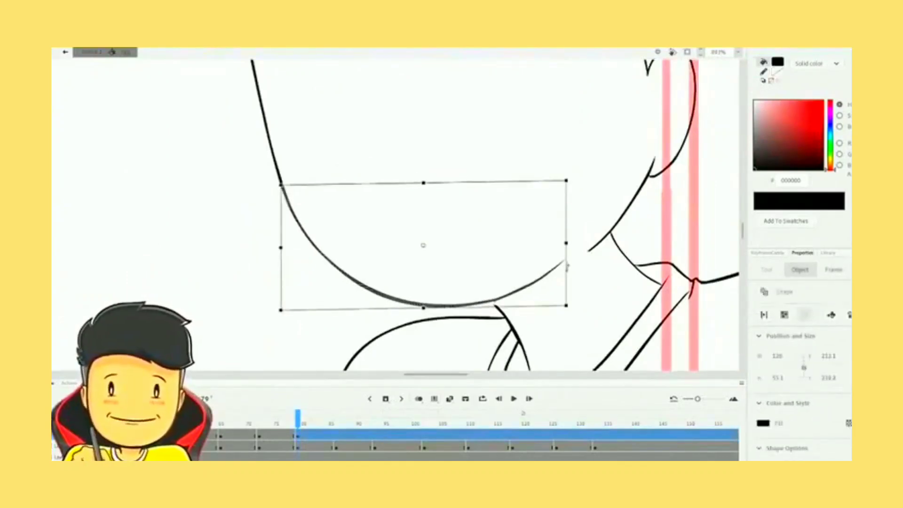
left_click_drag(527, 305, 530, 307)
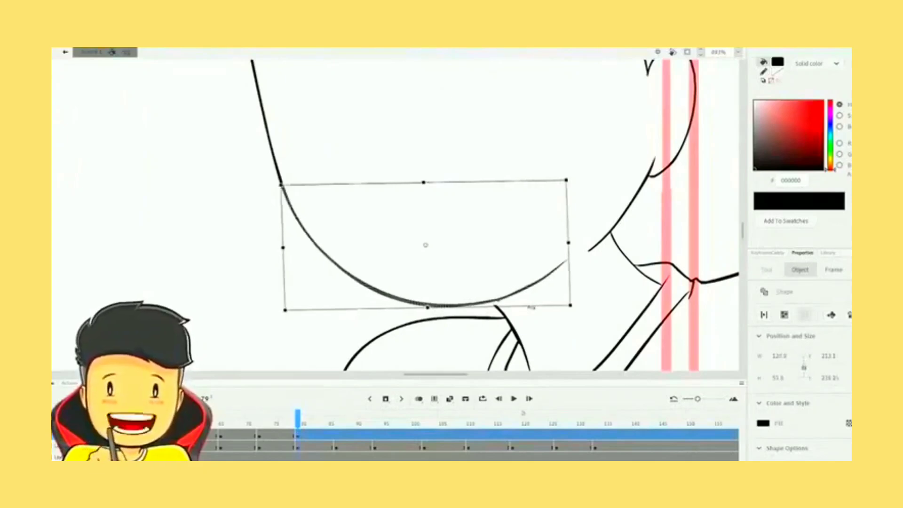
left_click(527, 166)
Extend the front neck line up to the jaw with the Classic Brush and tidy the join.
mouse_move(558, 133)
left_mouse_down()
mouse_move(562, 270)
mouse_move(556, 202)
left_mouse_up()
key("e")
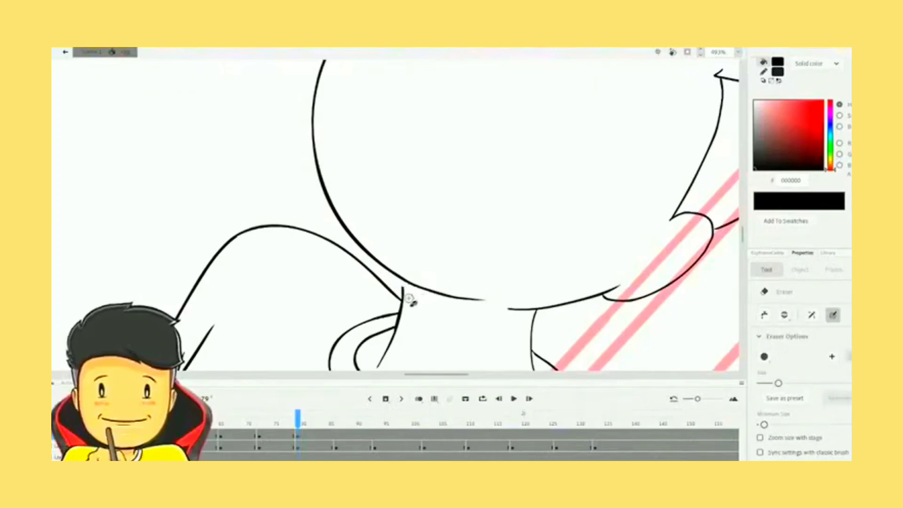
key("b")
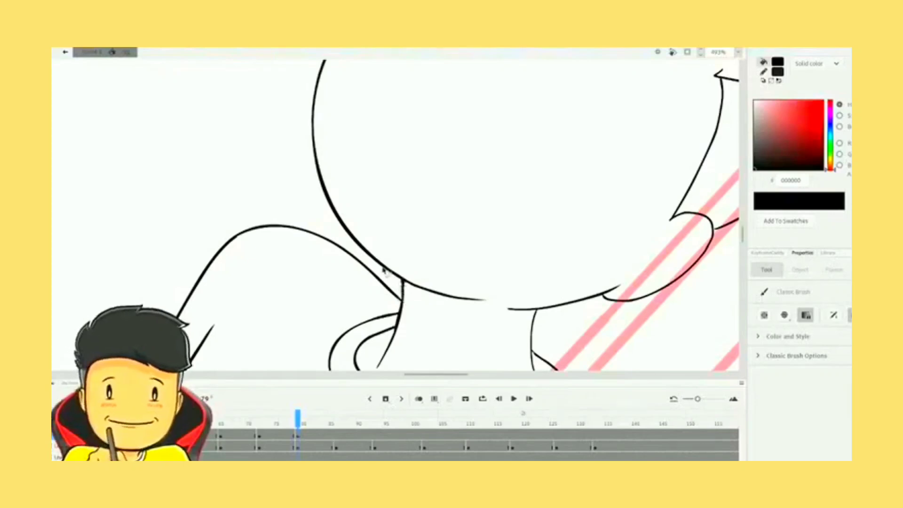
key("v")
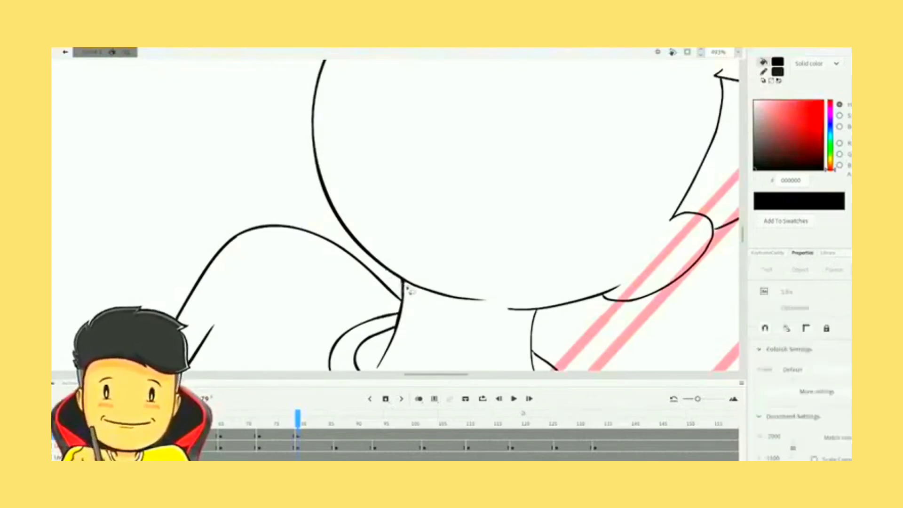
left_click(407, 301)
left_click(407, 289)
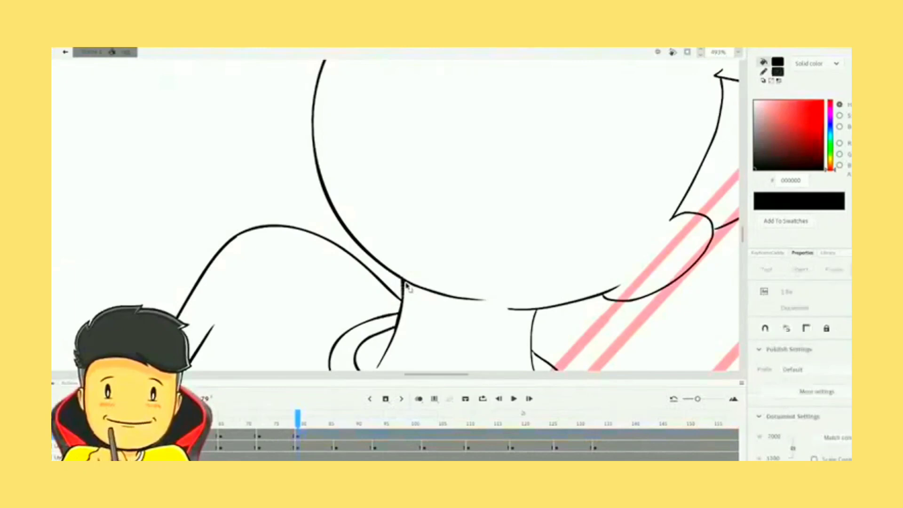
Flip between frame 79 and the previous frame with the canvas unrotated to check the face, ear and neck alignment.
mouse_move(438, 166)
left_mouse_down()
mouse_move(456, 236)
mouse_move(444, 156)
left_mouse_up()
left_click_drag(496, 135, 471, 227)
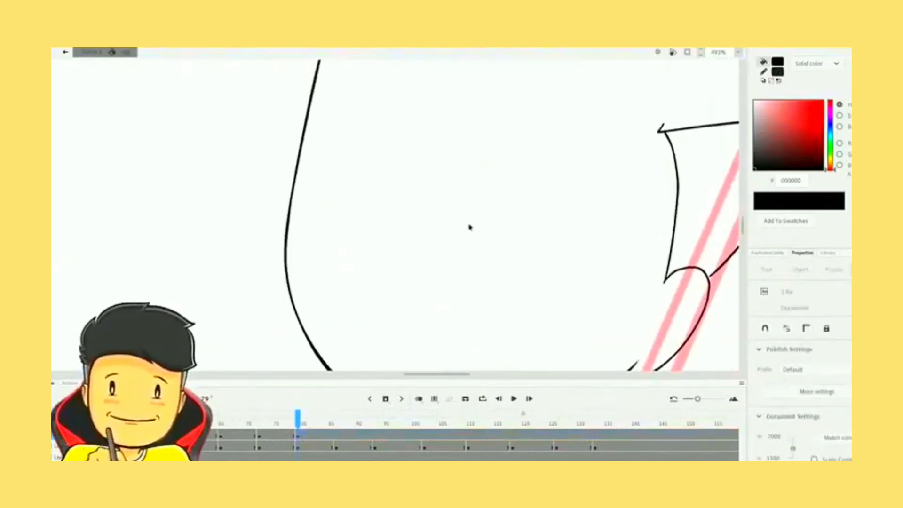
key("ctrl+minus")
left_click(739, 52)
left_click(748, 72)
key("ctrl+equal")
key("ctrl+equal")
left_click_drag(605, 205, 419, 160)
key("comma")
left_click_drag(496, 245, 448, 177)
key("period")
key("comma")
key("period")
key("comma")
key("period")
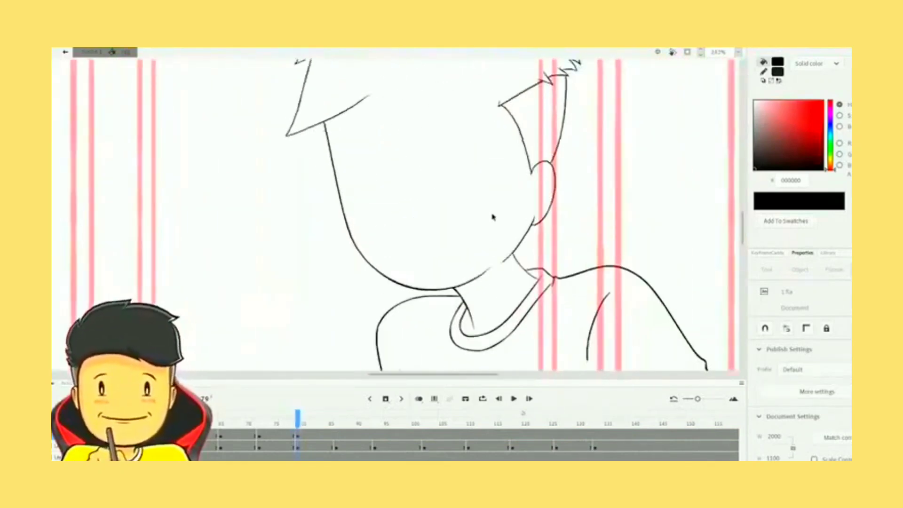
scroll(489, 232, "right", 2)
key("comma")
key("period")
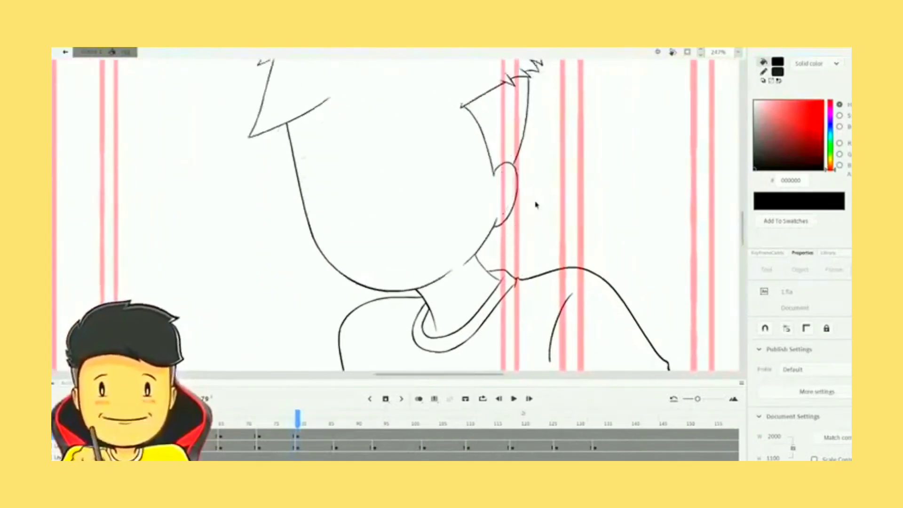
Tidy the join between the sideburn line and the top of the ear on frame 79 with the Classic Brush.
key("ctrl+equal")
left_click_drag(587, 181, 465, 237)
key("b")
key("shift+space")
left_click_drag(541, 155, 541, 168)
left_click_drag(540, 194, 514, 176)
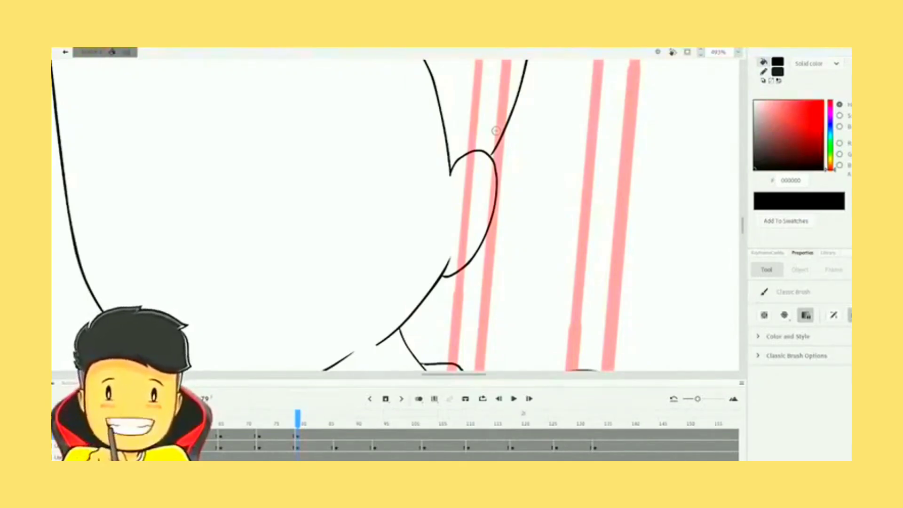
mouse_move(446, 206)
left_mouse_down()
mouse_move(491, 177)
mouse_move(501, 189)
left_mouse_up()
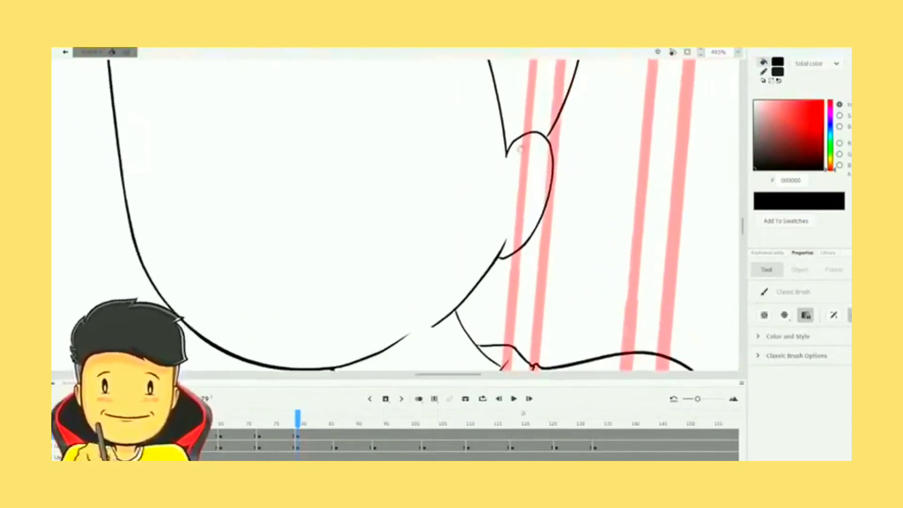
key("v")
left_click(515, 142)
left_click(521, 161)
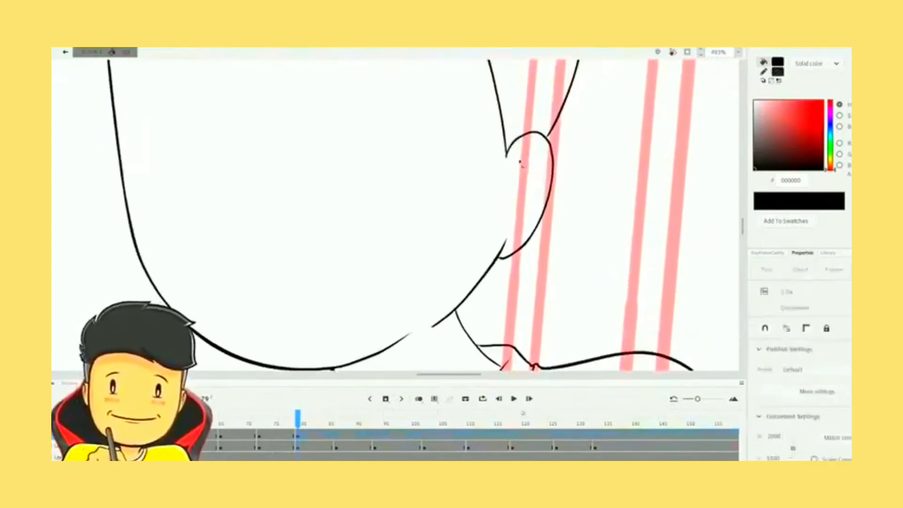
Lasso the end of the lower jaw curve beside the chin gap and free-transform it slightly.
key("b")
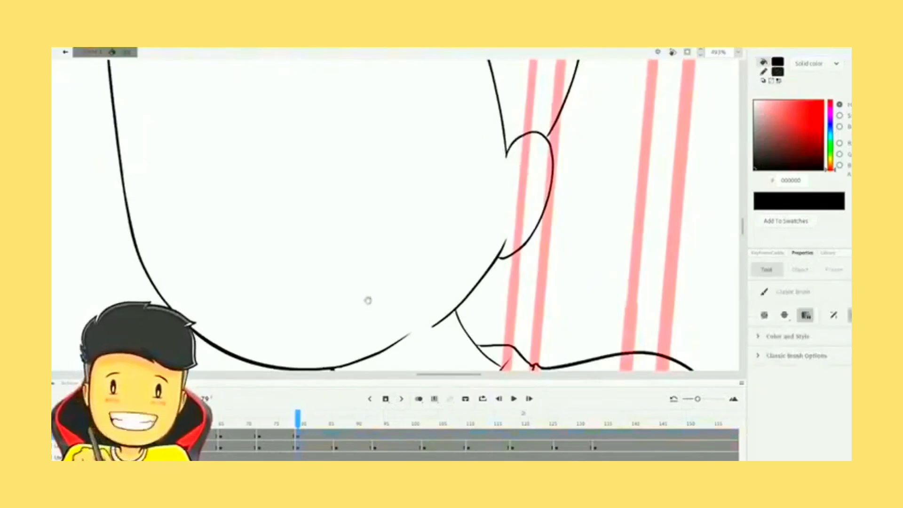
scroll(362, 306, "down", 2)
scroll(393, 253, "right", 1)
key("l")
mouse_move(369, 277)
left_mouse_down()
mouse_move(393, 311)
mouse_move(370, 348)
mouse_move(393, 318)
mouse_move(363, 350)
mouse_move(391, 311)
mouse_move(374, 345)
left_mouse_up()
key("q")
key("b")
Try inking the inner-ear curves with the Classic Brush over the rough sketch, checking them against the previous frame with onion skinning.
left_click(420, 399)
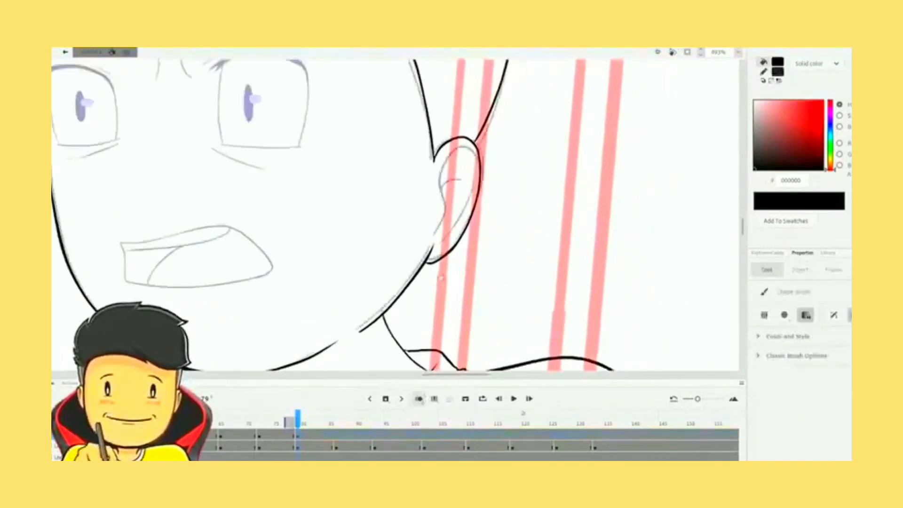
left_click_drag(441, 281, 435, 302)
key("v")
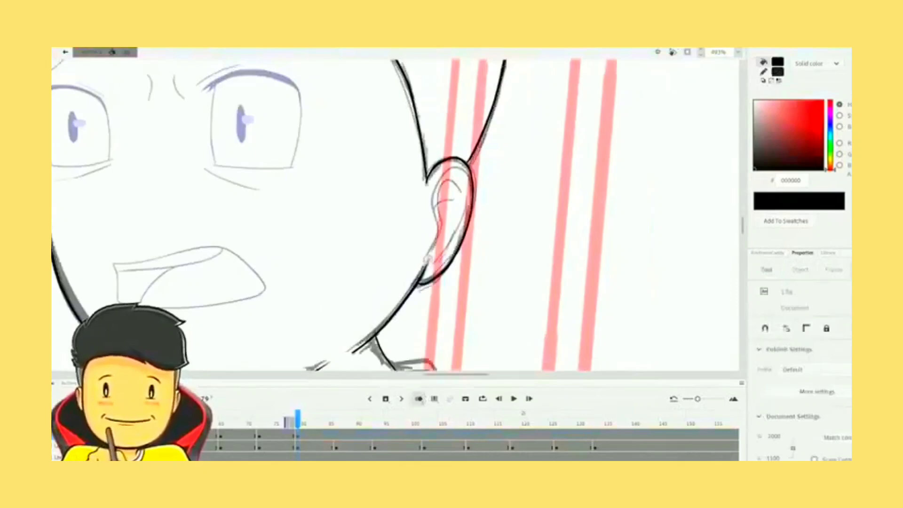
left_click(418, 399)
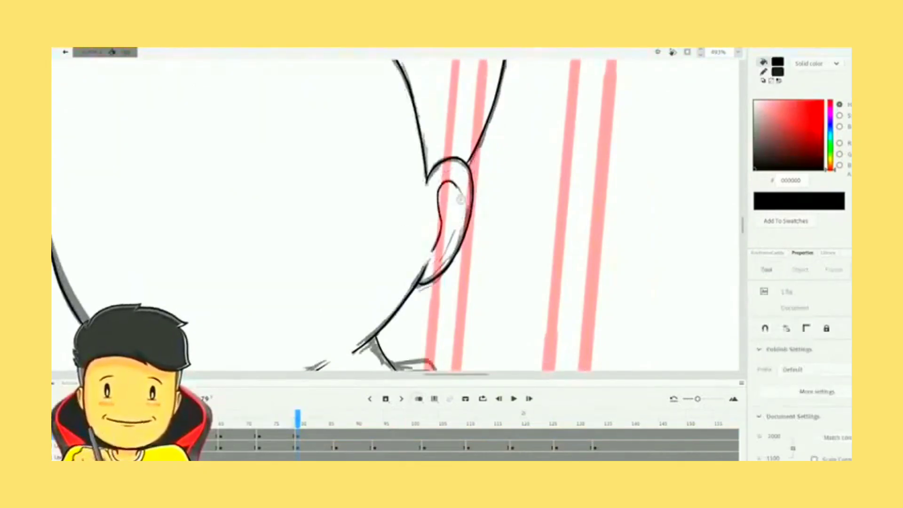
key("b")
key("ctrl+z")
left_click_drag(439, 264, 462, 198)
key("ctrl+z")
left_click_drag(439, 264, 461, 205)
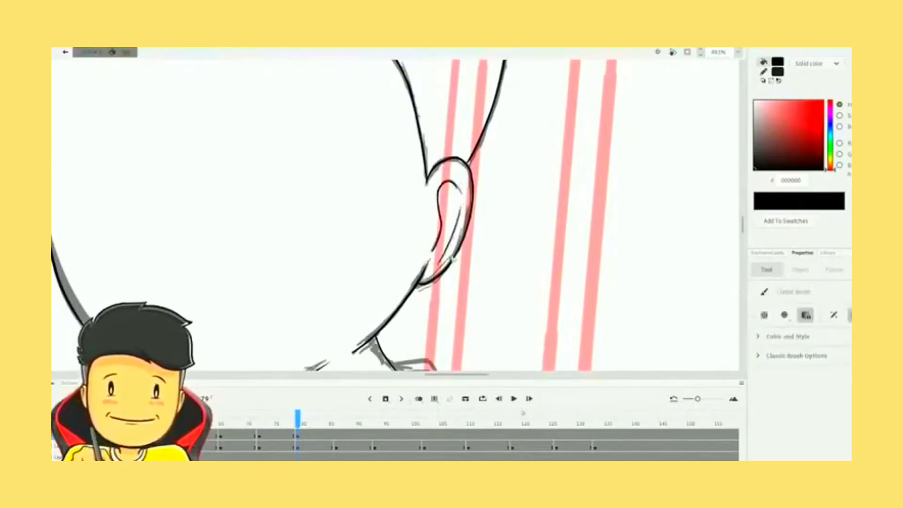
left_click(418, 399)
left_click(418, 399)
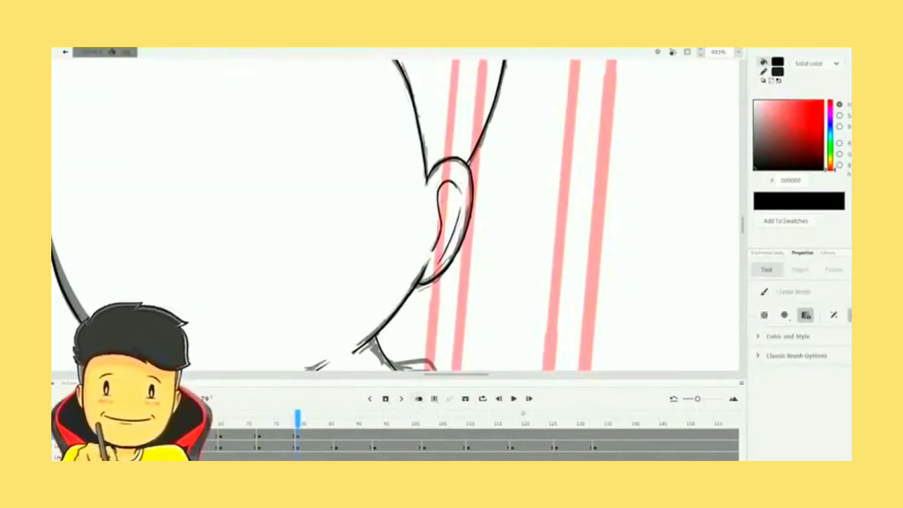
Hide the rough sketch layer, compare the ear across the two frames and copy the inner-ear lines from the previous frame.
left_click(189, 446)
key("comma")
key("period")
key("comma")
key("period")
key("comma")
left_click(437, 192)
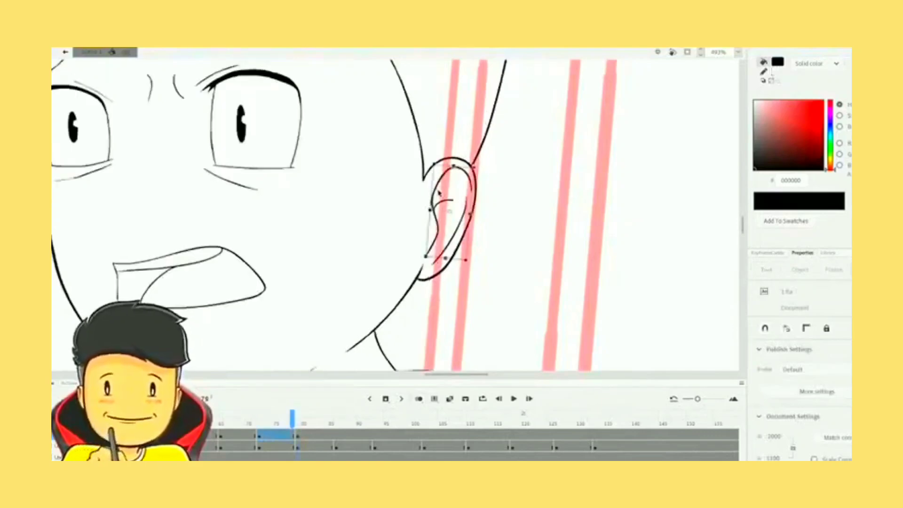
left_click(437, 191)
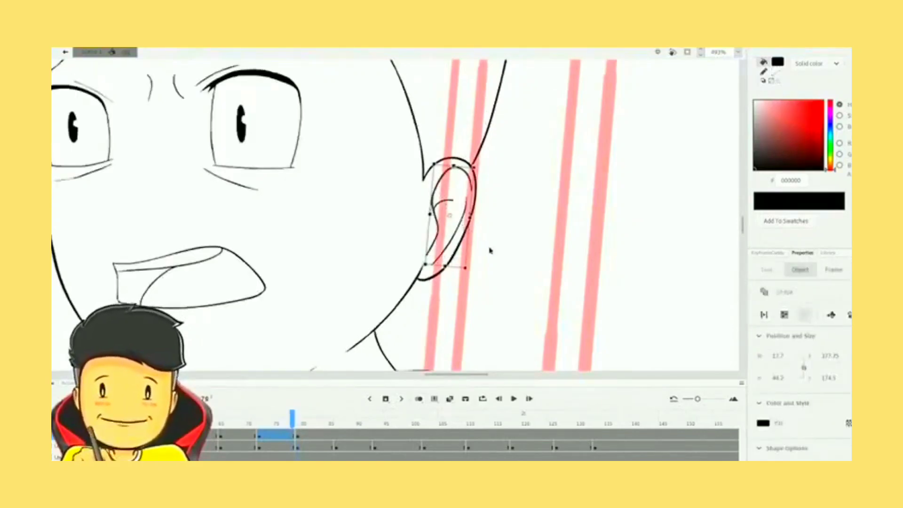
Delete the two hand-drawn inner-ear curves on frame 79.
key("period")
left_click(442, 217)
key("Delete")
left_click(455, 224)
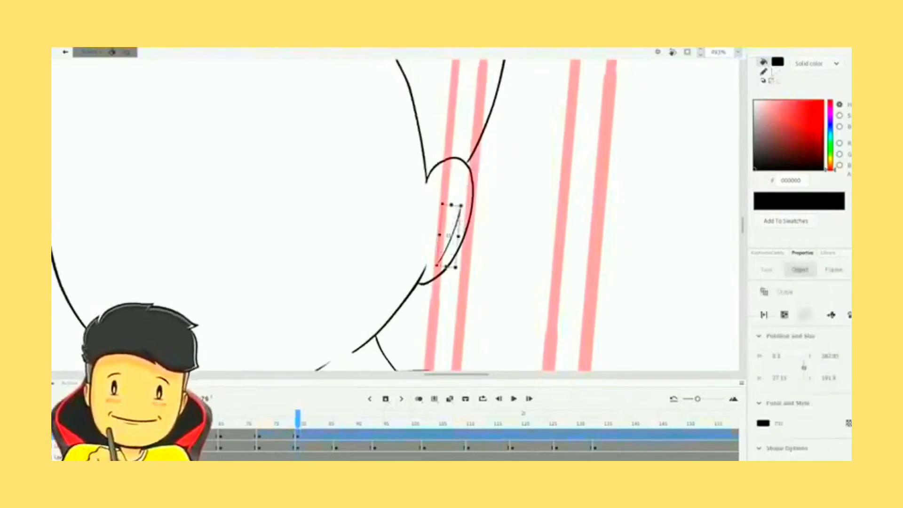
key("Delete")
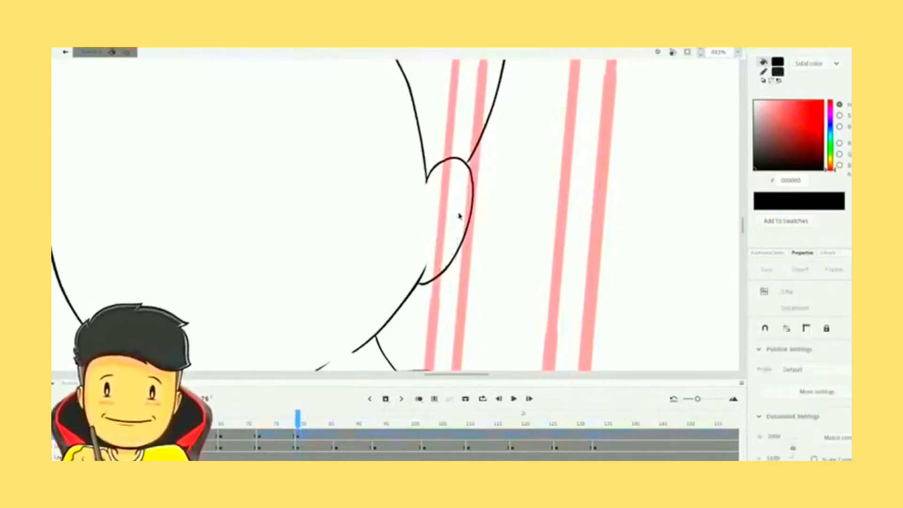
Paste the copied inner-ear lines in place on frame 79 and narrow them slightly to fit inside the ear outline.
key("ctrl+z")
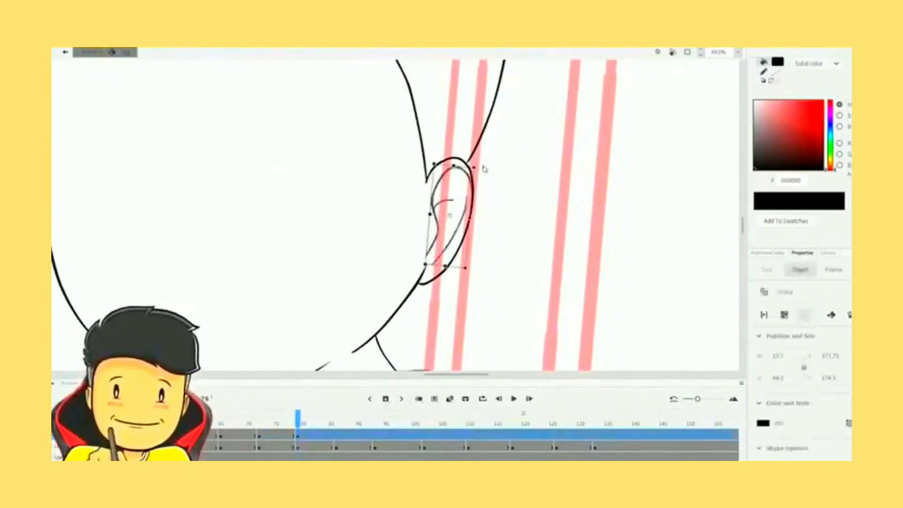
left_click_drag(429, 213, 431, 215)
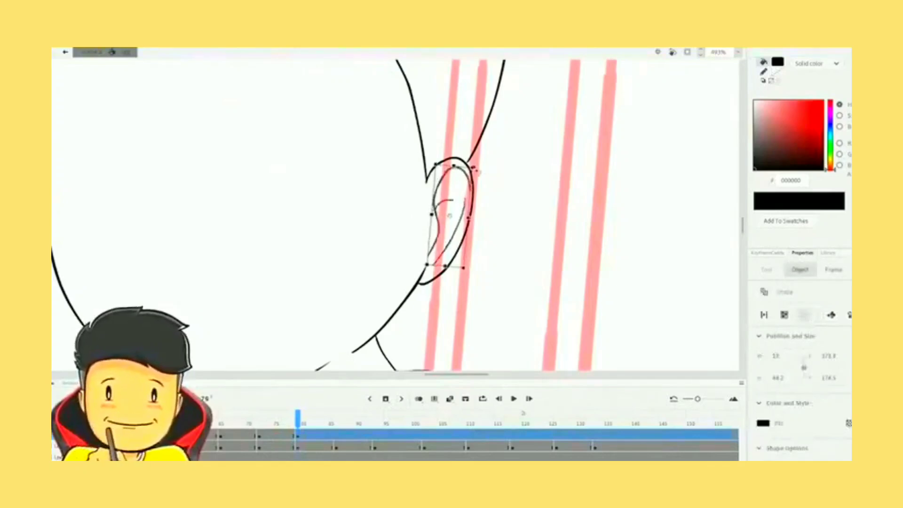
left_click_drag(474, 167, 472, 168)
left_click(493, 197)
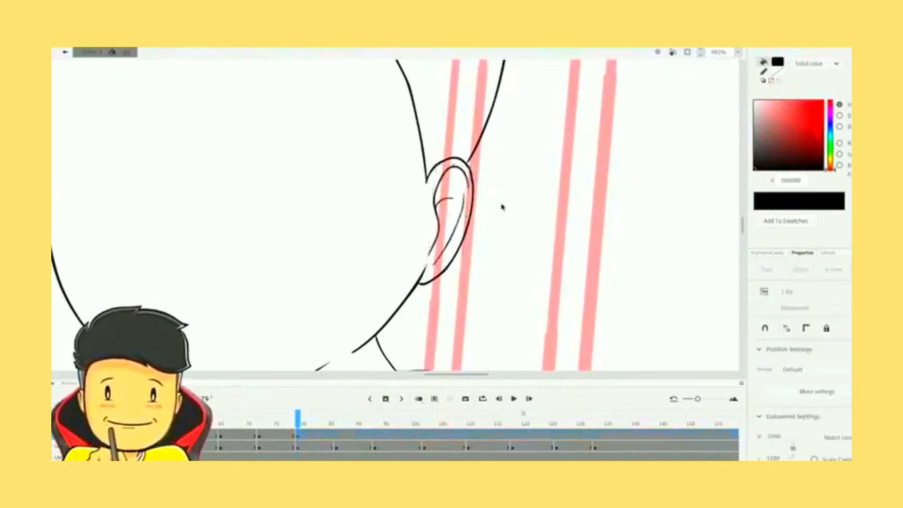
key("comma")
key("period")
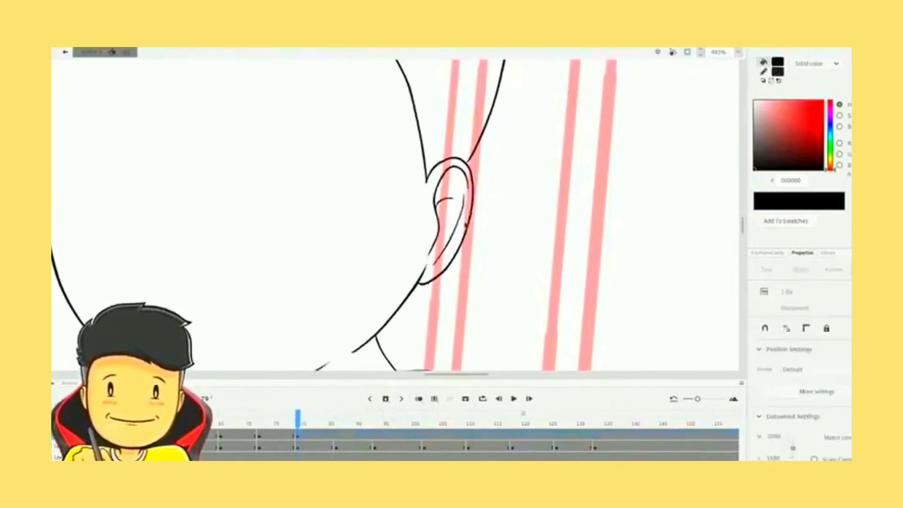
Adjust the small end of the inner-ear curve near the upper rim so it follows the ear outline.
left_click(453, 170)
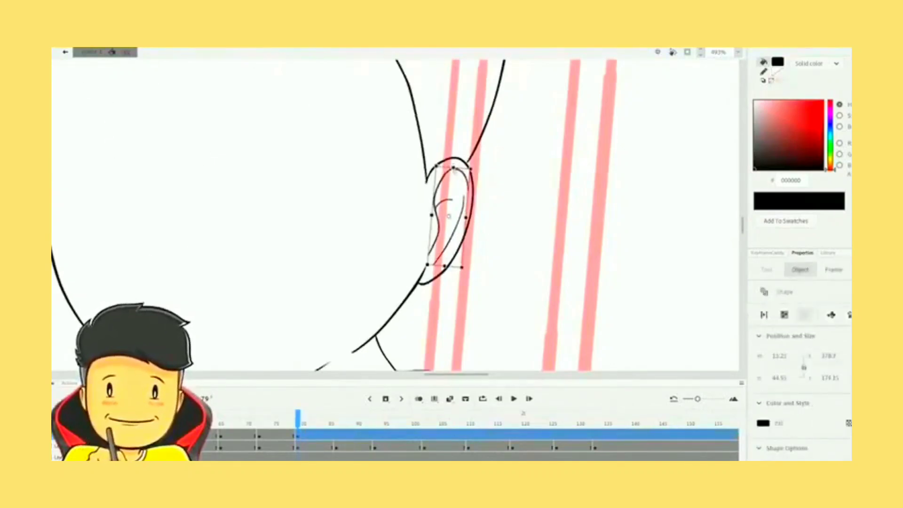
left_click(507, 203)
left_click_drag(461, 216, 470, 158)
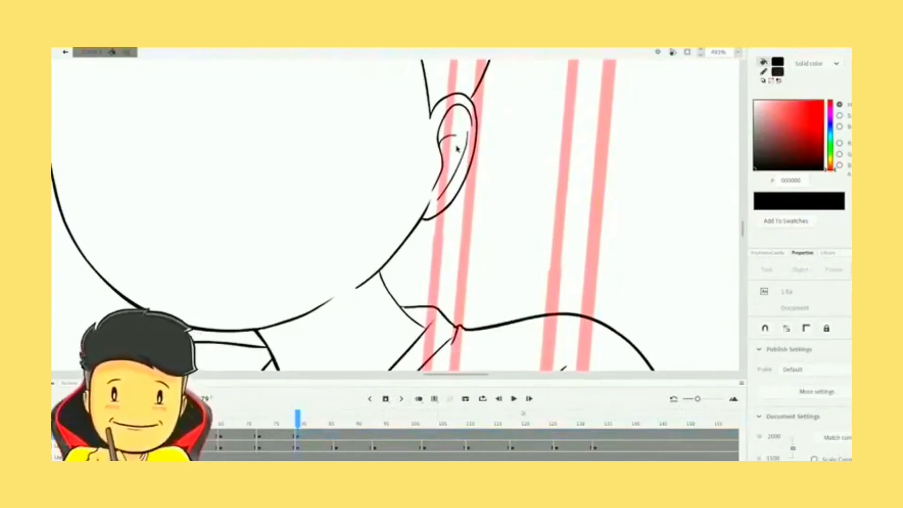
left_click_drag(470, 110, 534, 210)
left_click(515, 172)
left_click(539, 209)
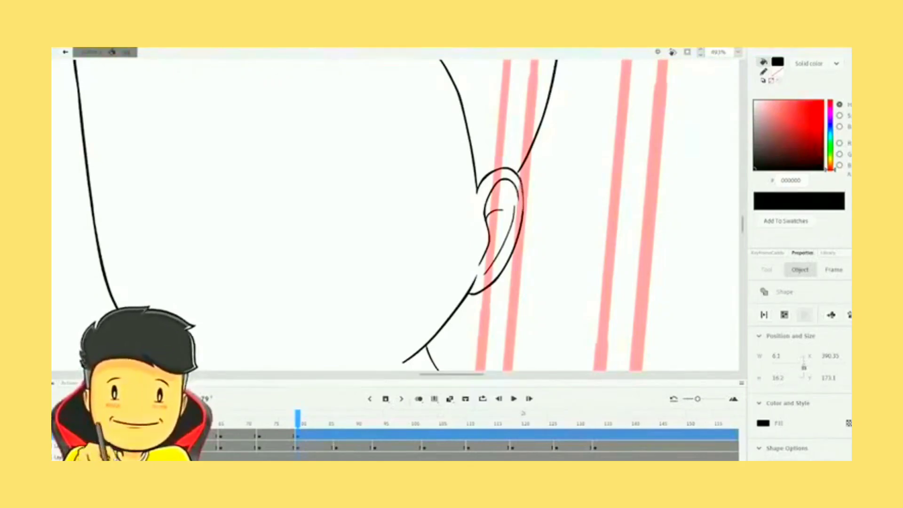
left_click(583, 267)
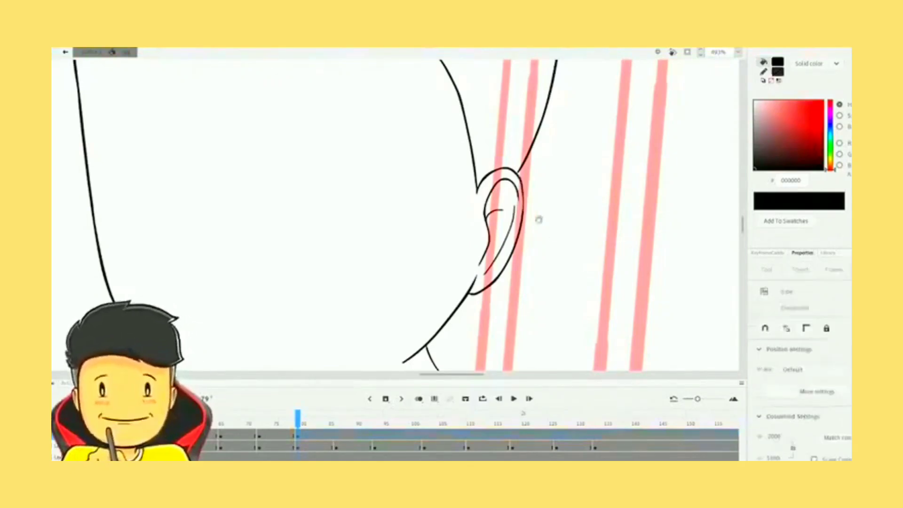
scroll(531, 211, "down", 2)
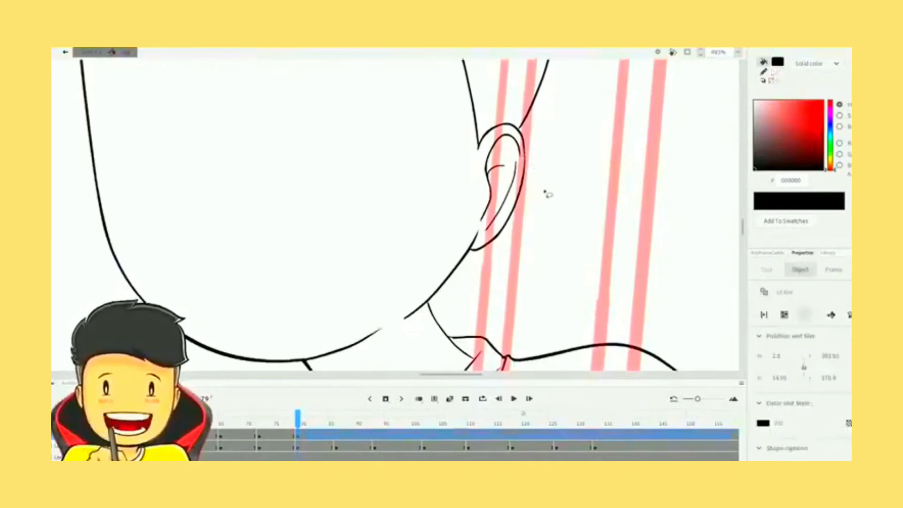
Lasso the stray bit at the end of the jaw line beside the chin gap and delete it.
scroll(534, 186, "left", 5)
scroll(530, 167, "down", 3)
left_click_drag(538, 237, 543, 254)
key("Delete")
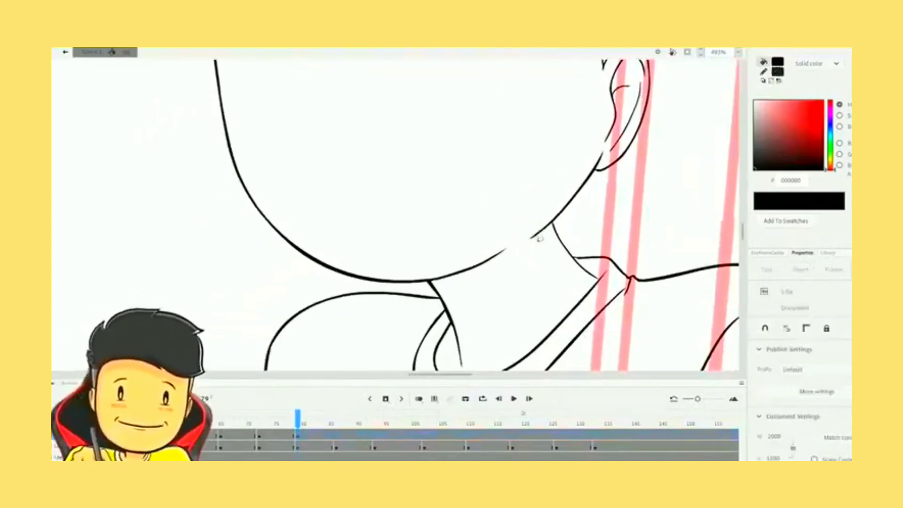
Compare the whole head on frame 79 with the previous frame, checking the new inner ear, jaw and hair positions.
scroll(539, 238, "up", 7)
scroll(516, 185, "left", 2)
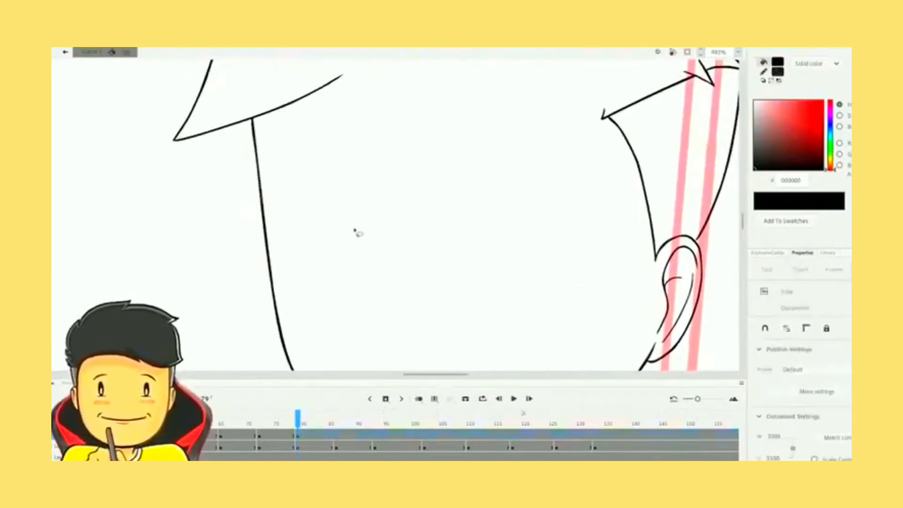
key("ctrl+minus")
left_click_drag(495, 230, 470, 204)
key("comma")
key("period")
key("comma")
key("period")
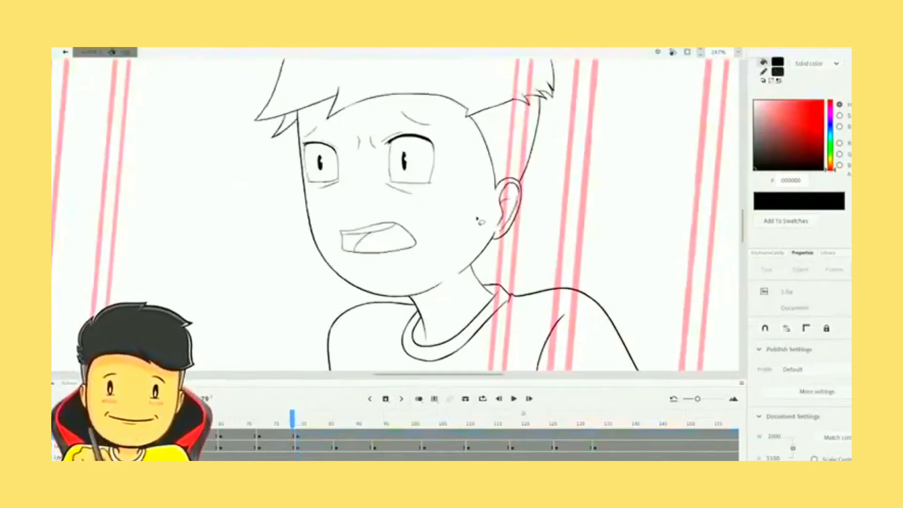
key("comma")
key("period")
left_click_drag(480, 173, 505, 228)
key("comma")
key("period")
key("comma")
key("period")
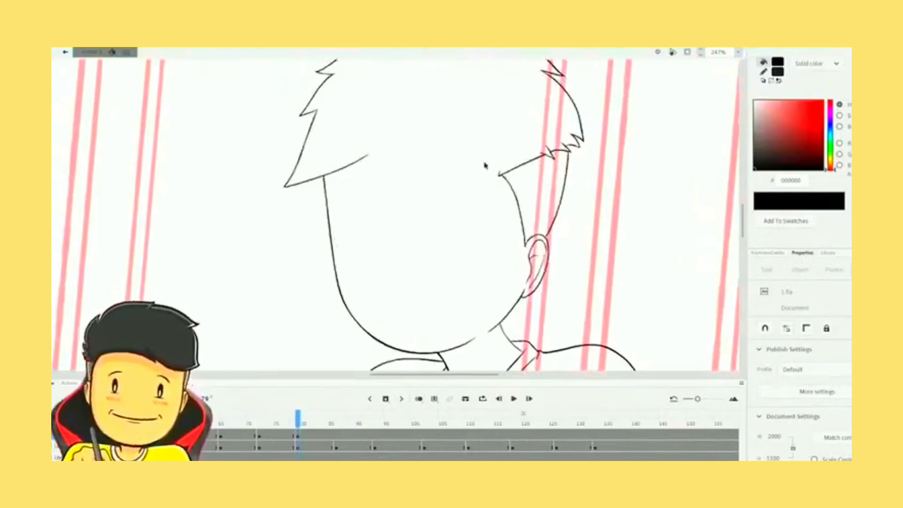
Try inking the fringe line over the rough sketch with the Classic Brush on a rotated canvas.
key("ctrl+equal")
left_click_drag(499, 175, 485, 233)
left_click_drag(555, 198, 524, 94)
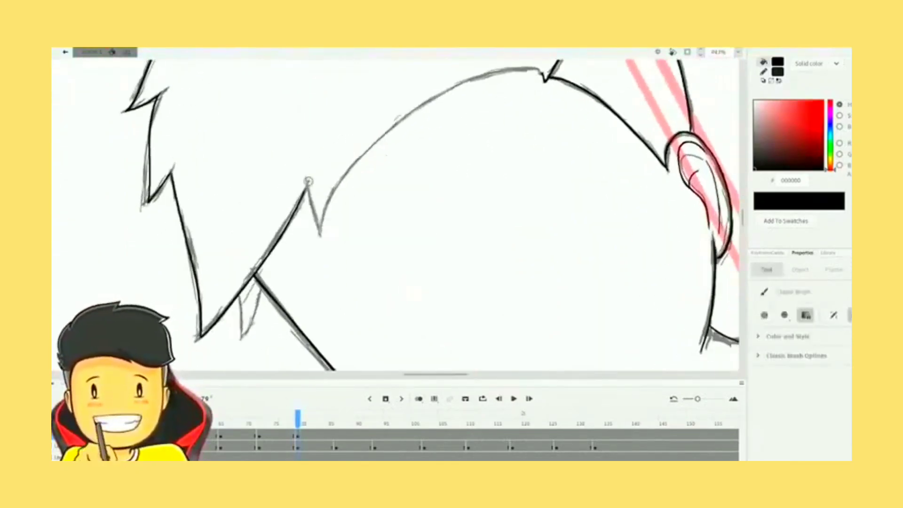
left_click_drag(377, 196, 385, 243)
mouse_move(330, 284)
left_mouse_down()
mouse_move(345, 239)
mouse_move(399, 176)
left_mouse_up()
key("shift+space")
left_click_drag(541, 109, 515, 81)
key("ctrl+z")
left_click_drag(347, 295, 349, 262)
mouse_move(416, 266)
left_mouse_down()
mouse_move(345, 166)
mouse_move(445, 228)
left_mouse_up()
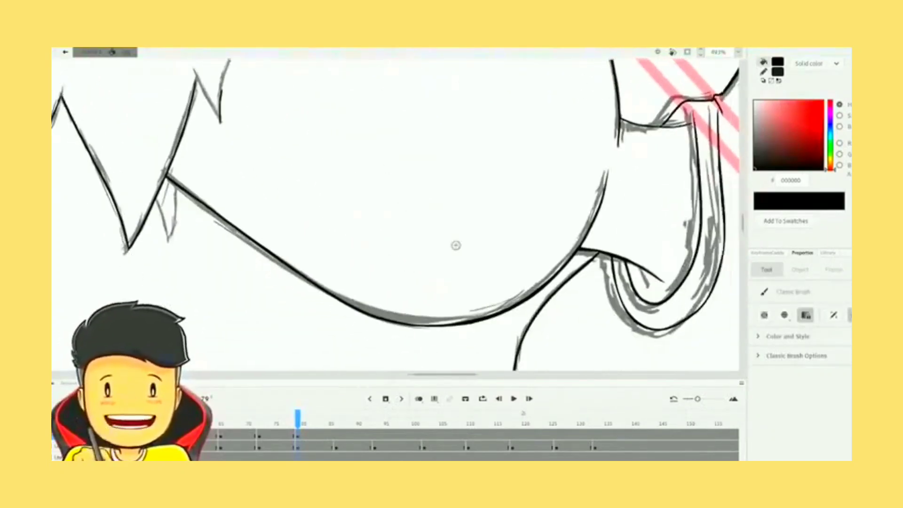
Cut all the line art from frame 79 and restore it in place.
key("ctrl+a")
key("ctrl+x")
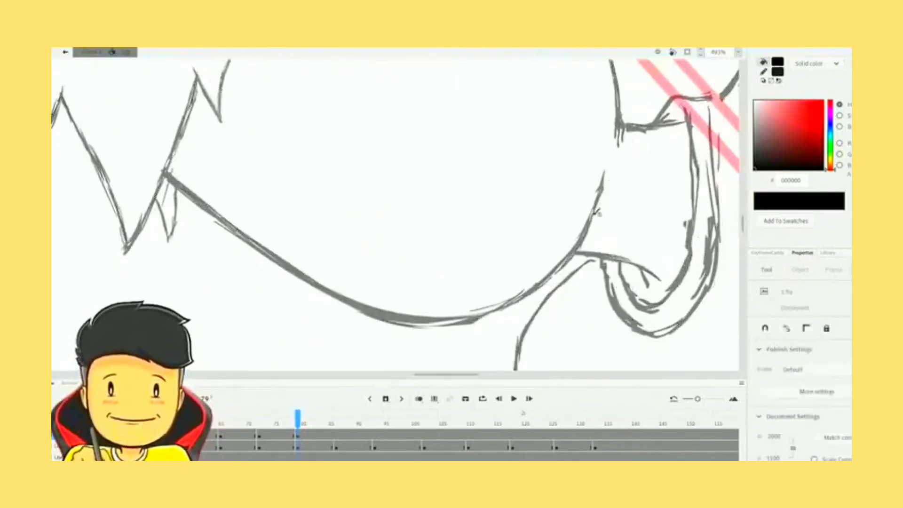
left_click(181, 437)
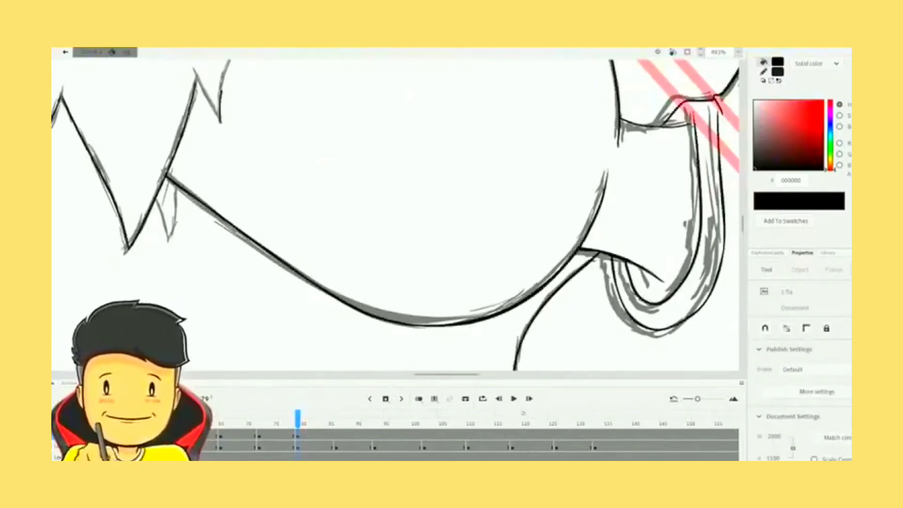
left_click(181, 436)
left_click(181, 436)
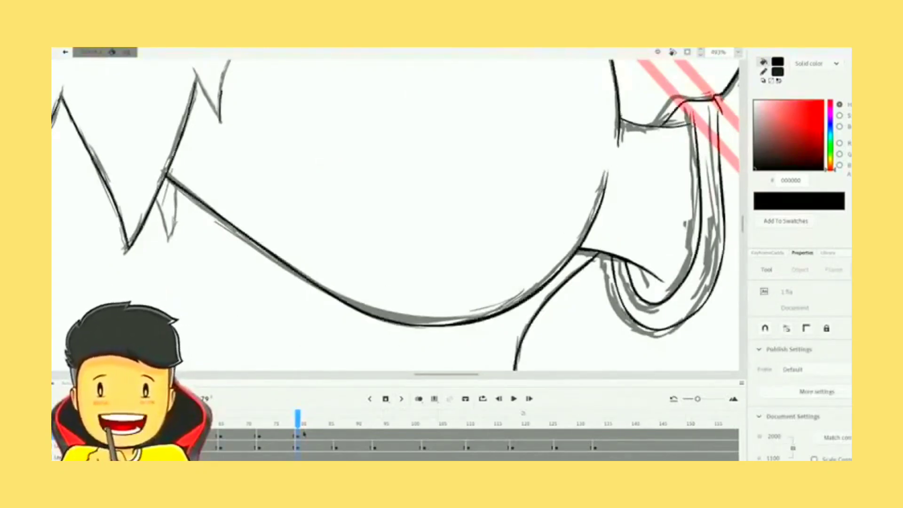
Ink the long fringe curve across the forehead to the sideburn hair point with the Classic Brush, following the rough sketch.
left_click(298, 436)
left_click_drag(304, 104, 397, 286)
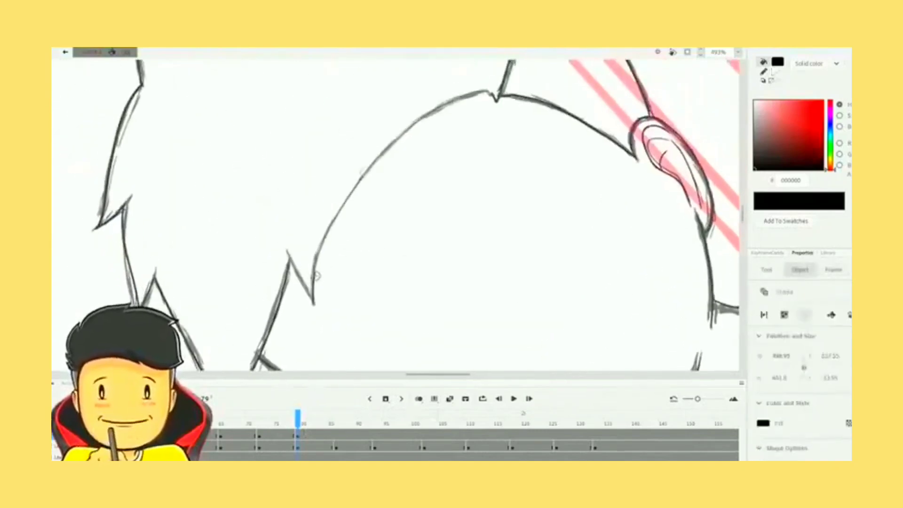
key("b")
mouse_move(315, 261)
left_mouse_down()
mouse_move(339, 210)
mouse_move(427, 114)
mouse_move(470, 94)
mouse_move(497, 99)
left_mouse_up()
key("shift+space")
left_click_drag(389, 218, 437, 226)
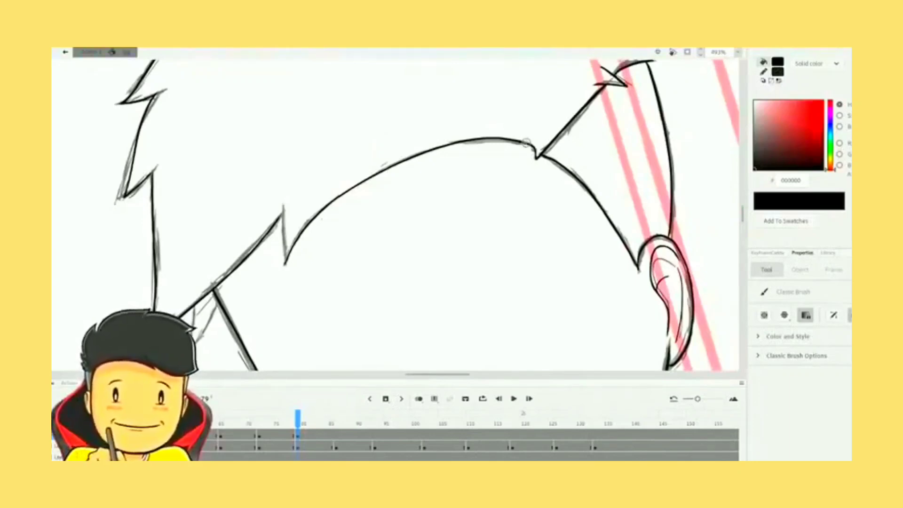
key("shift+space")
left_click_drag(365, 167, 497, 162)
mouse_move(538, 139)
left_mouse_down()
mouse_move(444, 108)
mouse_move(466, 167)
left_mouse_up()
Ink the short edge of the fringe spike connecting the forehead curve to the neighbouring hair lock, redoing the stroke until it fits.
key("ctrl+equal")
key("space")
key("shift+space")
left_click_drag(436, 124, 456, 131)
left_click_drag(334, 229, 383, 116)
key("ctrl+z")
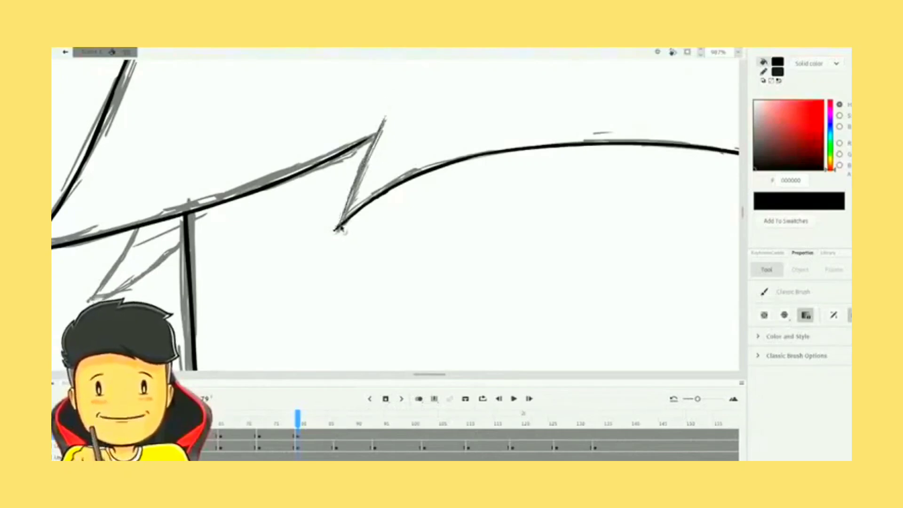
left_click_drag(334, 229, 382, 114)
key("ctrl+z")
mouse_move(335, 230)
left_mouse_down()
mouse_move(383, 117)
mouse_move(435, 100)
mouse_move(444, 150)
left_mouse_up()
key("shift+space")
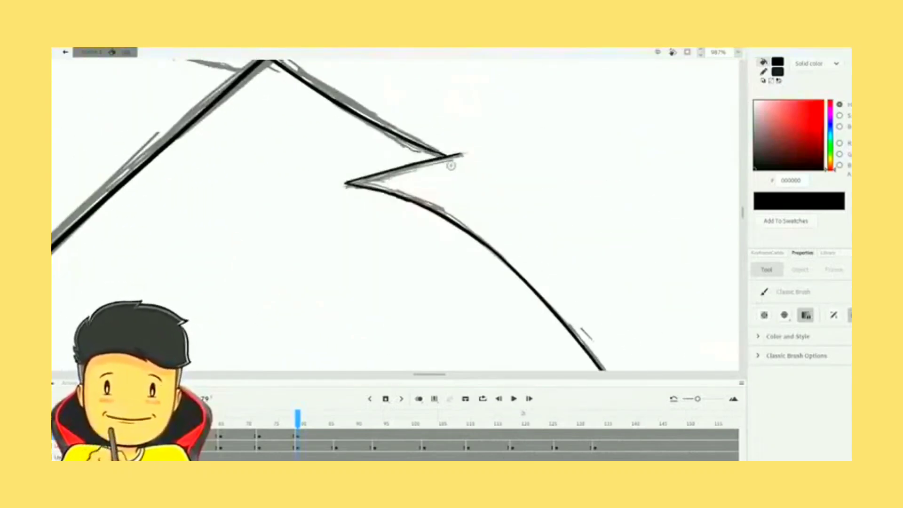
Refine the inner corner of the fringe spike with the Selection tool so its short edge meets the forehead curve.
key("v")
left_click(357, 179)
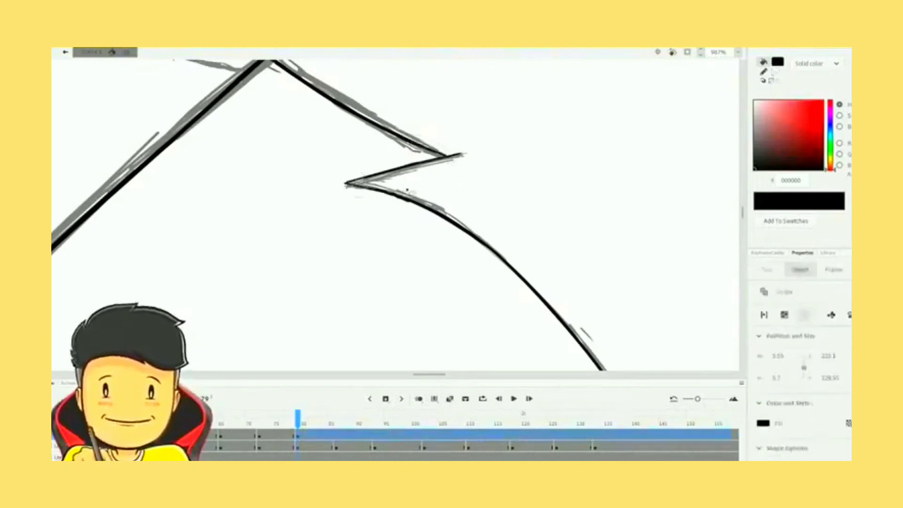
left_click(408, 223)
Ink the small pointed hair tuft beneath the fringe, beside the face outline, with the Classic Brush over the rough sketch.
key("shift+space")
mouse_move(528, 165)
left_mouse_down()
mouse_move(553, 136)
mouse_move(542, 128)
left_mouse_up()
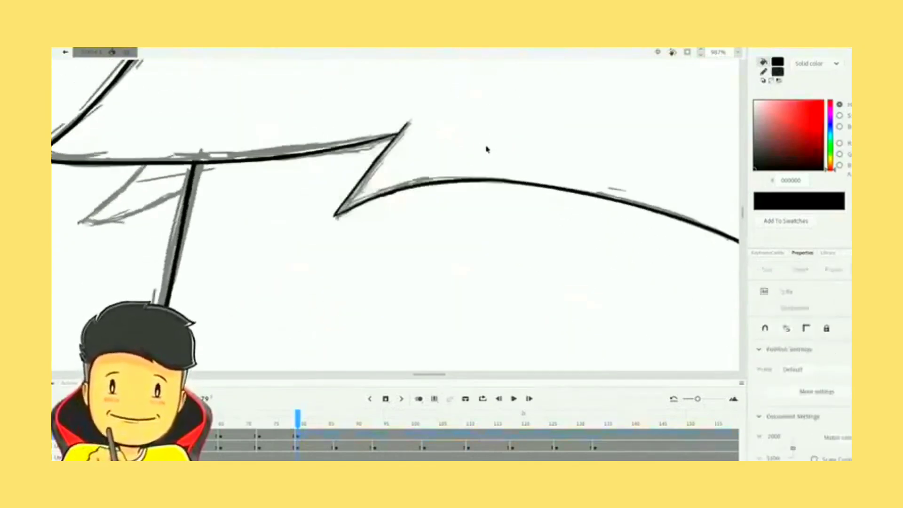
key("ctrl+minus")
key("ctrl+minus")
key("shift+space")
left_click_drag(511, 157, 526, 107)
scroll(435, 210, "up", 5)
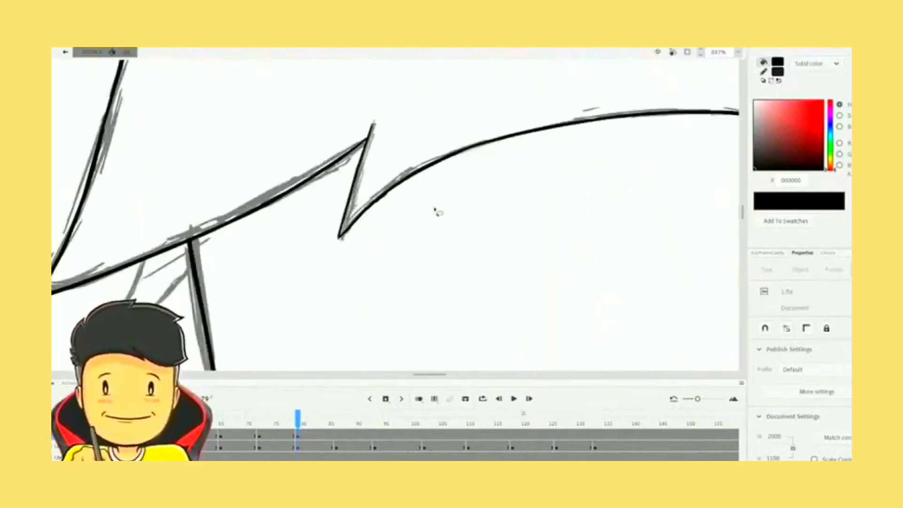
left_click(510, 193)
mouse_move(477, 196)
left_mouse_down()
mouse_move(552, 174)
mouse_move(583, 151)
mouse_move(492, 137)
left_mouse_up()
scroll(492, 138, "up", 1)
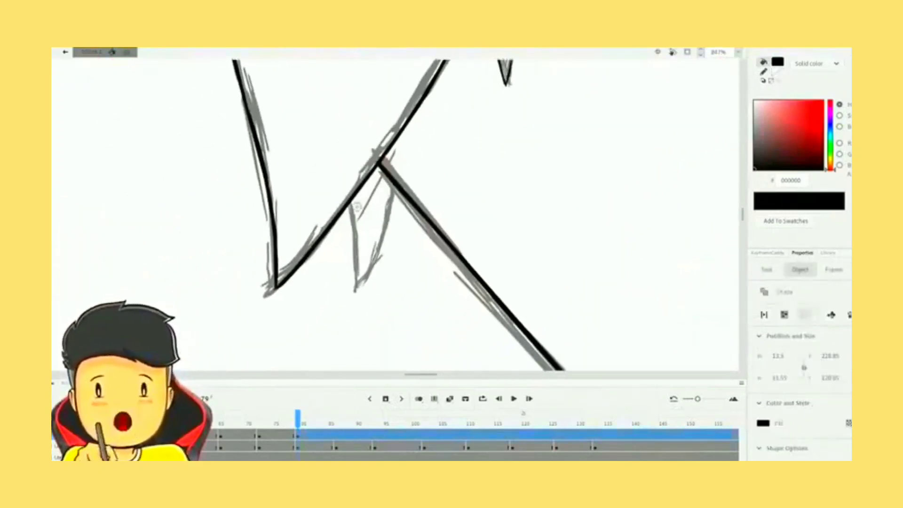
left_click_drag(348, 203, 351, 286)
mouse_move(348, 203)
left_mouse_down()
mouse_move(357, 289)
mouse_move(393, 186)
mouse_move(455, 100)
mouse_move(489, 182)
mouse_move(479, 178)
left_mouse_up()
key("ctrl+z")
key("ctrl+z")
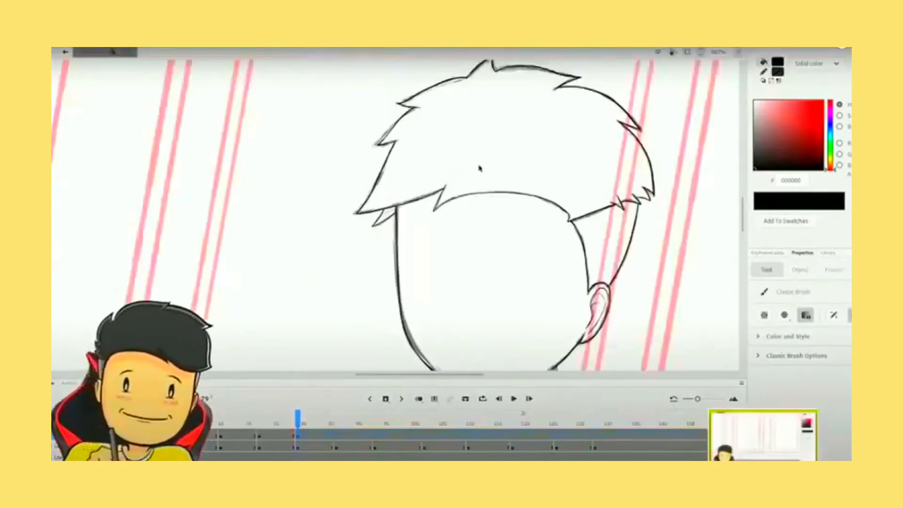
Hide the rough sketch so only the clean head line art shows on frame 79.
left_click(738, 55)
left_click(748, 75)
left_click_drag(640, 163, 334, 192)
key("ctrl+equal")
key("ctrl+equal")
left_click_drag(679, 140, 631, 163)
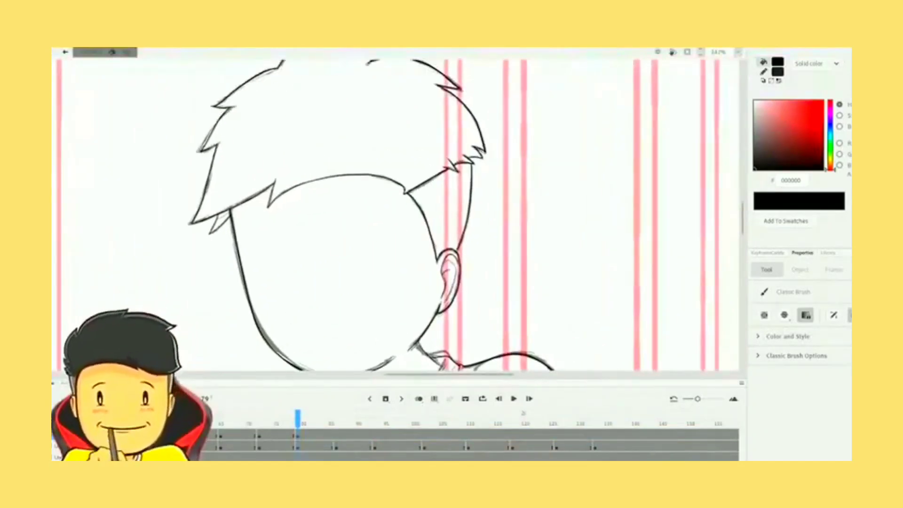
left_click(165, 447)
Lasso and delete the stray brush marks around the fringe spike and the start of the forehead curve.
mouse_move(452, 197)
left_mouse_down()
mouse_move(455, 203)
mouse_move(489, 181)
left_mouse_up()
key("ctrl+equal")
mouse_move(295, 149)
left_mouse_down()
mouse_move(406, 185)
mouse_move(418, 143)
left_mouse_up()
left_click_drag(403, 176, 367, 222)
key("Delete")
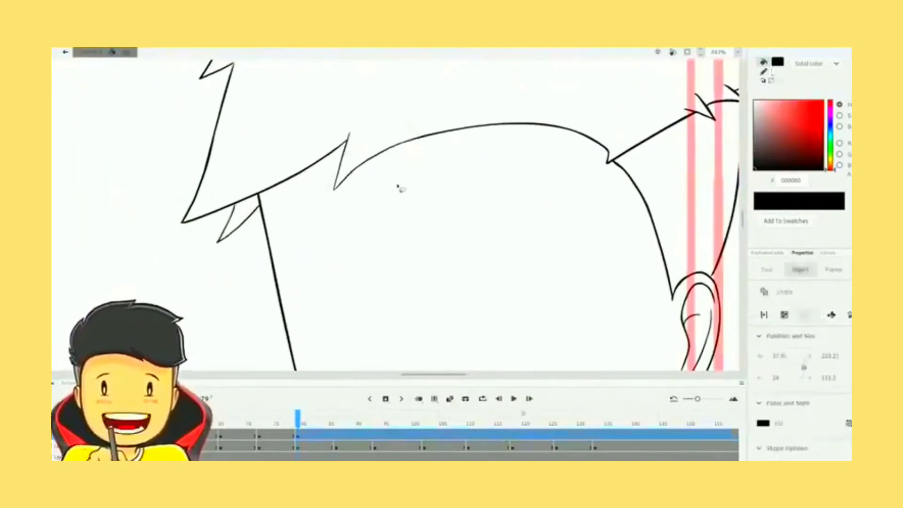
mouse_move(381, 156)
left_mouse_down()
mouse_move(340, 214)
mouse_move(354, 203)
left_mouse_up()
key("Delete")
mouse_move(333, 142)
left_mouse_down()
mouse_move(282, 216)
mouse_move(322, 201)
left_mouse_up()
key("Delete")
mouse_move(400, 171)
left_mouse_down()
mouse_move(364, 215)
mouse_move(374, 211)
left_mouse_up()
key("Delete")
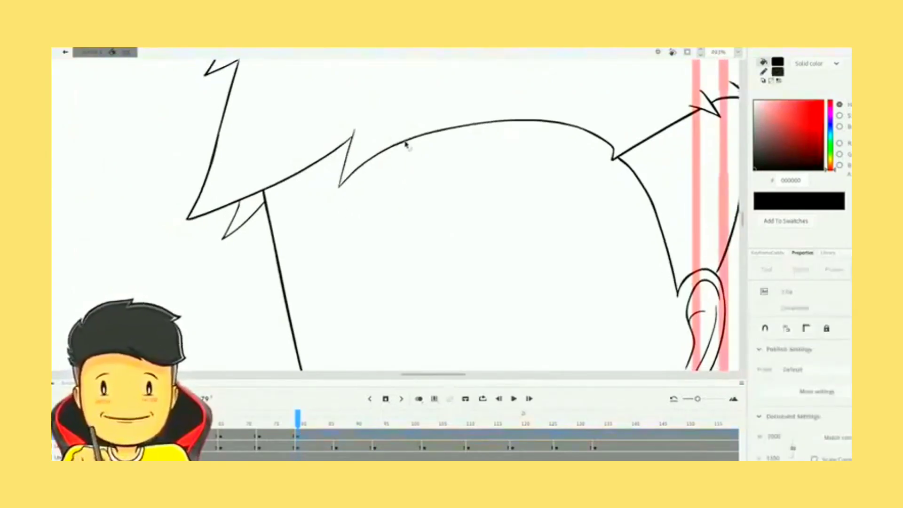
Examine the cleaned line art from the fringe and side hair tuft across to the ear for gaps and stray marks.
left_click_drag(391, 173, 440, 150)
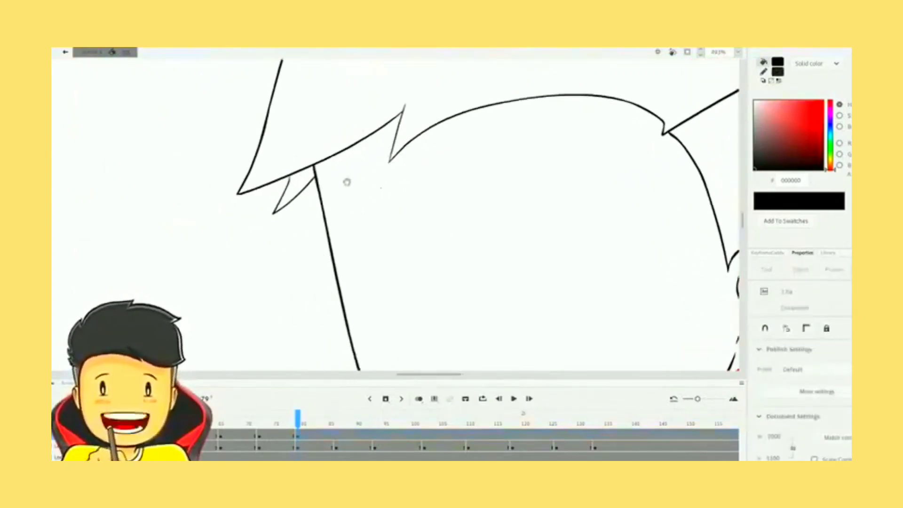
left_click_drag(346, 182, 380, 200)
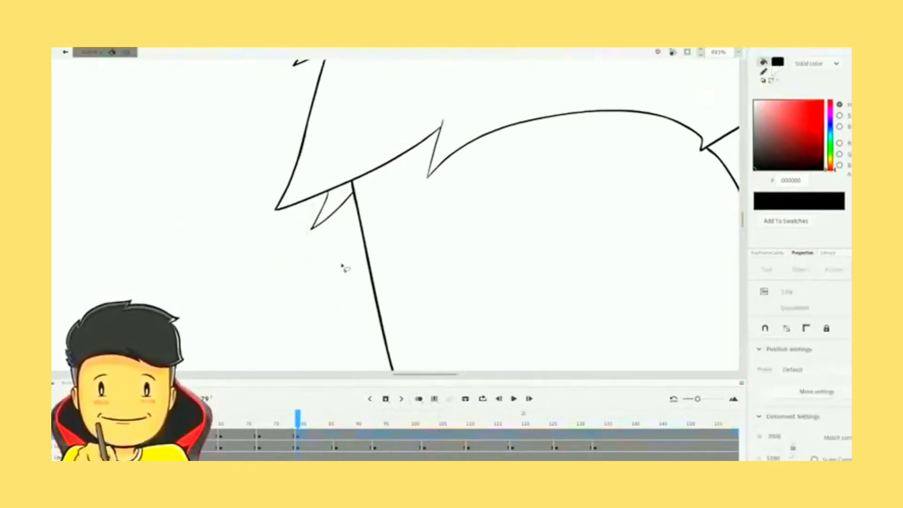
scroll(351, 222, "down", 1)
scroll(351, 222, "right", 2)
left_click_drag(546, 234, 457, 187)
left_click_drag(631, 157, 482, 185)
key("ctrl+equal")
mouse_move(671, 177)
left_mouse_down()
mouse_move(576, 183)
mouse_move(548, 210)
left_mouse_up()
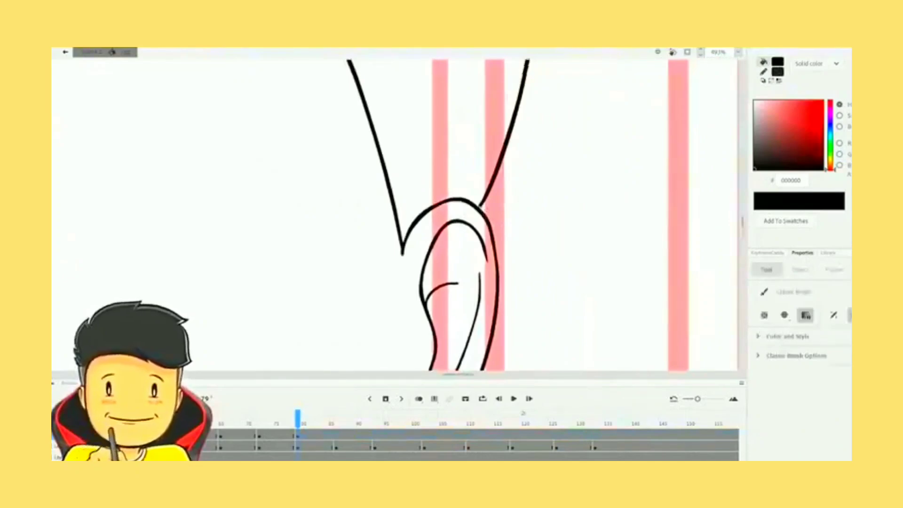